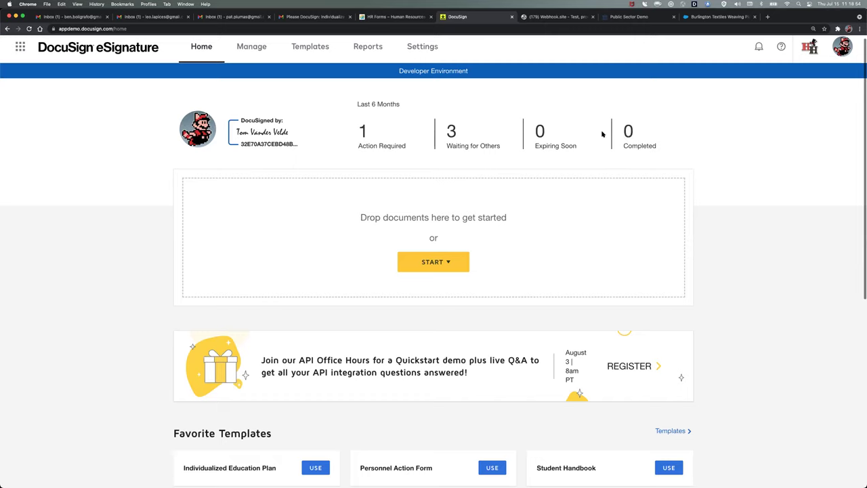
- Switch to the Gmail tab holding the Individualized Education Plan signing email
click(324, 17)
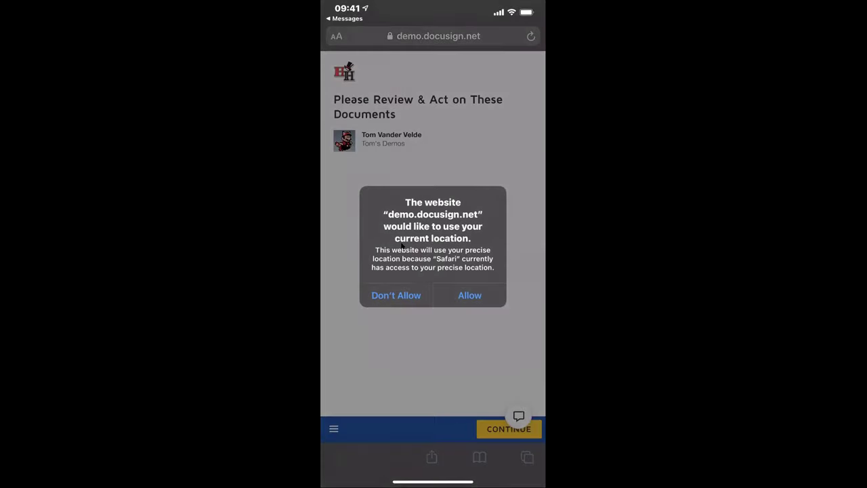
- Allow location access and turn off Mobile-Friendly to show the full plan document
click(470, 295)
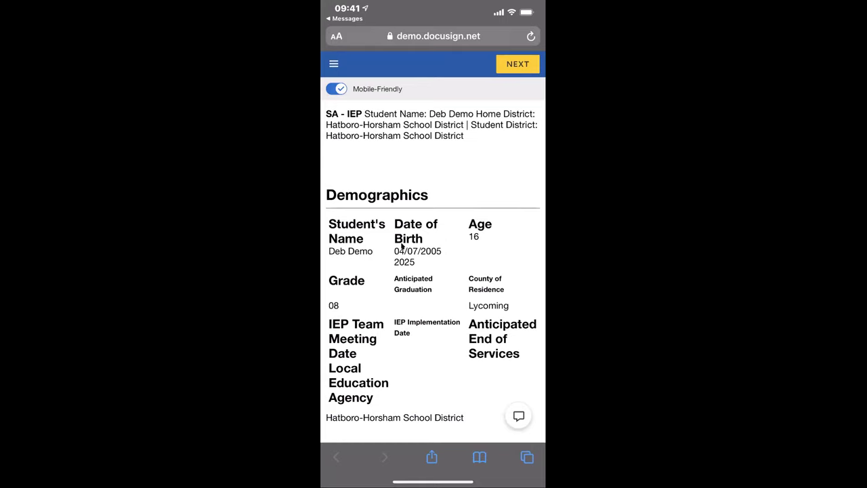
click(336, 89)
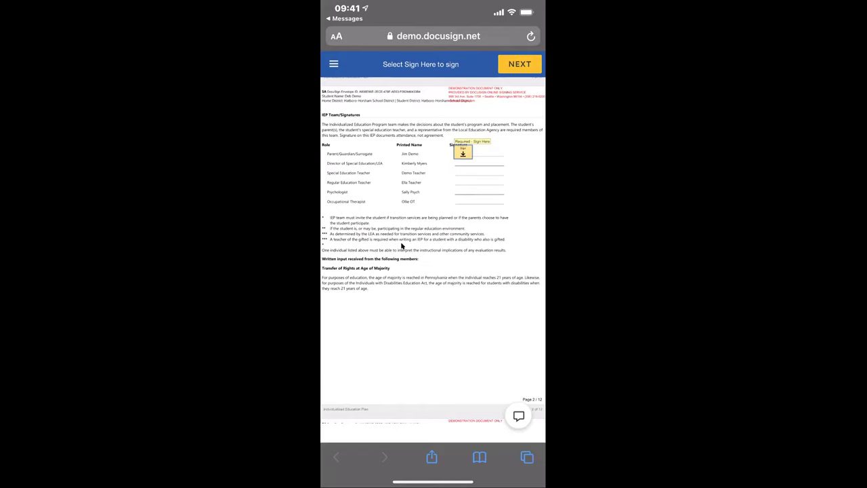
- On page 3, select the PA Medical Assistance Billing Parental Notice option and finish signing
scroll(402, 246, down, 10)
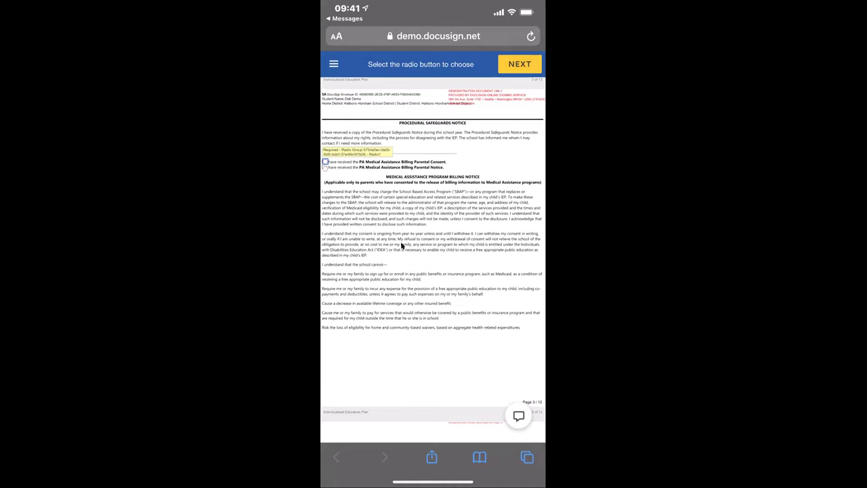
click(325, 162)
click(325, 168)
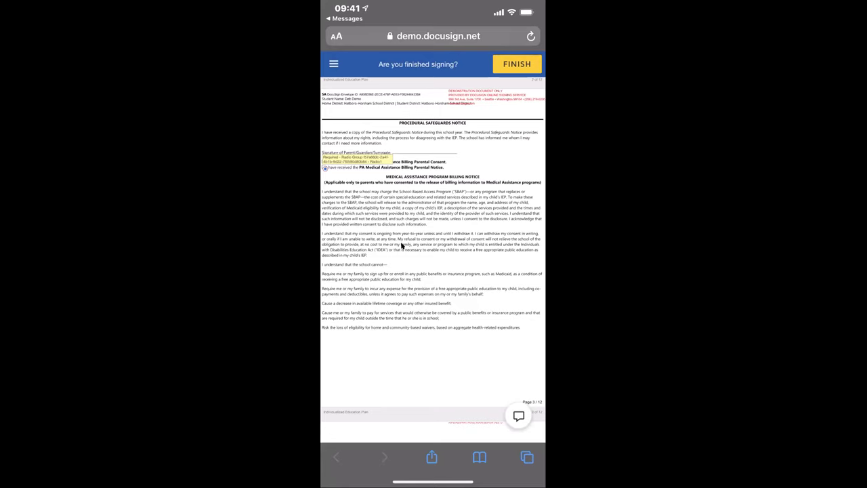
click(517, 64)
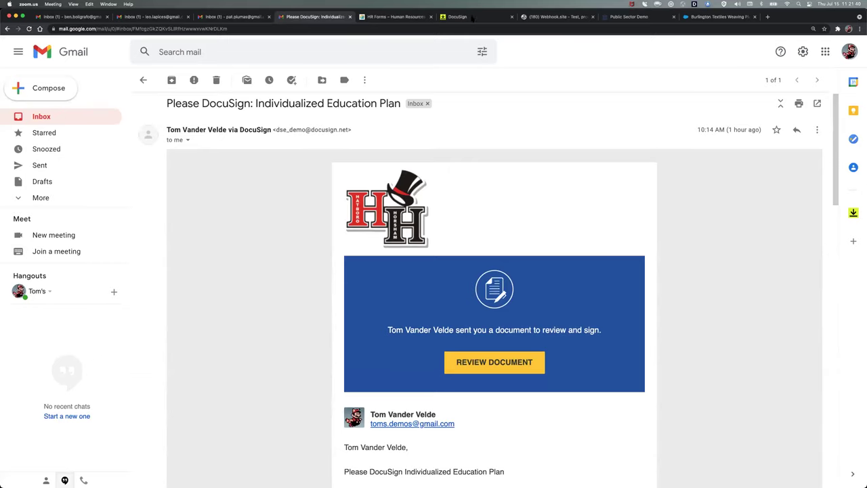
- Refresh DocuSign Home and list Waiting for Others, showing the plan at 1/2 done
click(468, 17)
key(super+r)
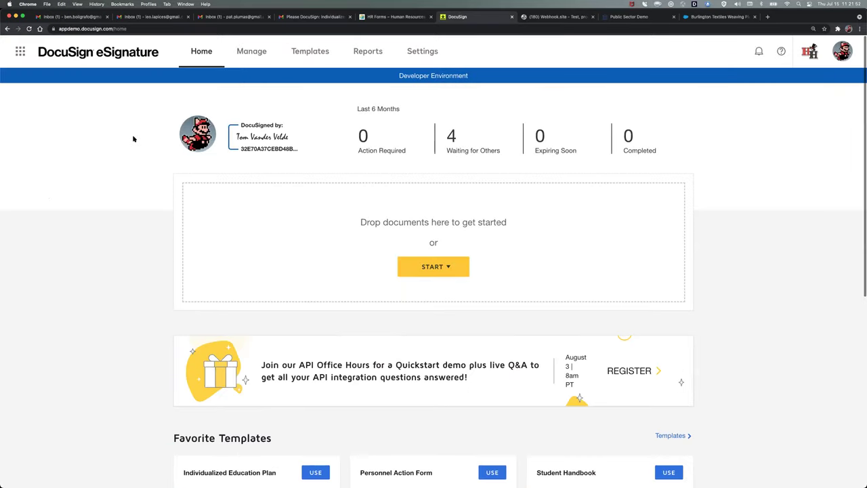
click(452, 135)
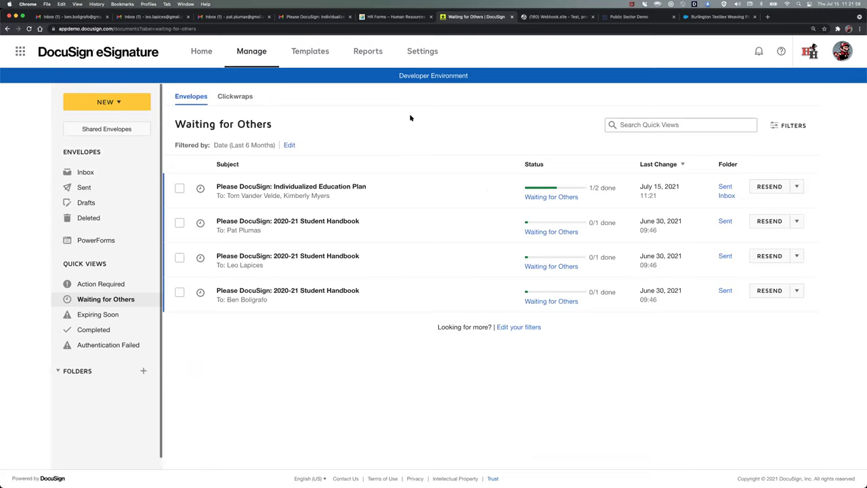
click(198, 55)
click(451, 135)
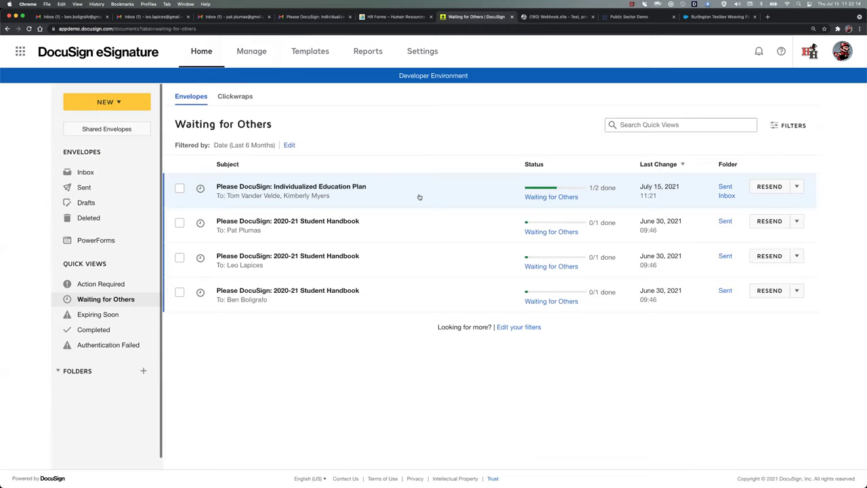
- Reload the second signer's inbox and open the 'Please DocuSign: Individualized Education Plan' email
click(234, 16)
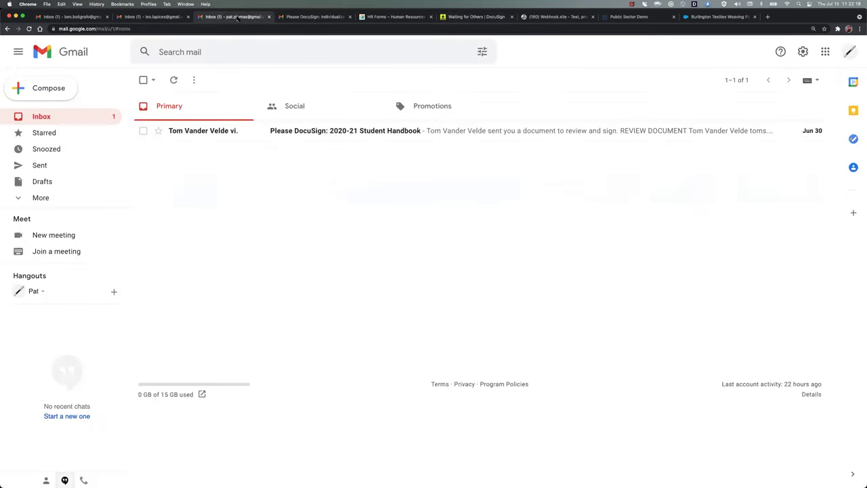
key(super+r)
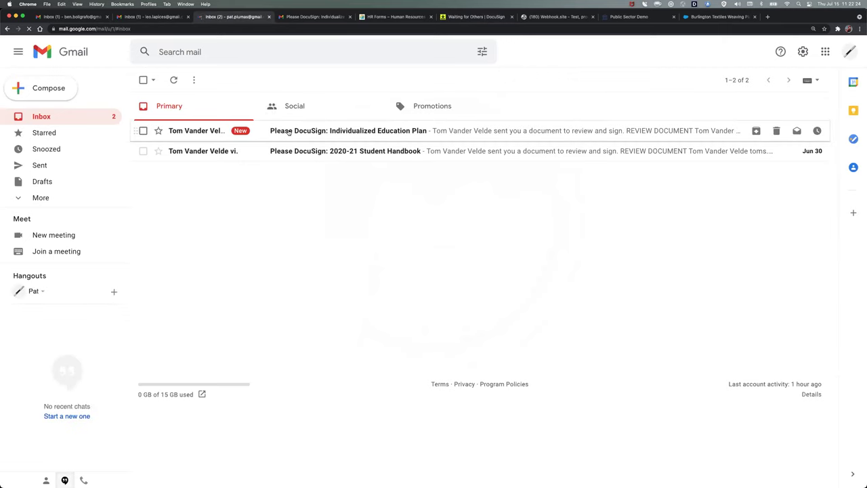
click(288, 131)
scroll(290, 274, down, 1)
scroll(291, 274, down, 1)
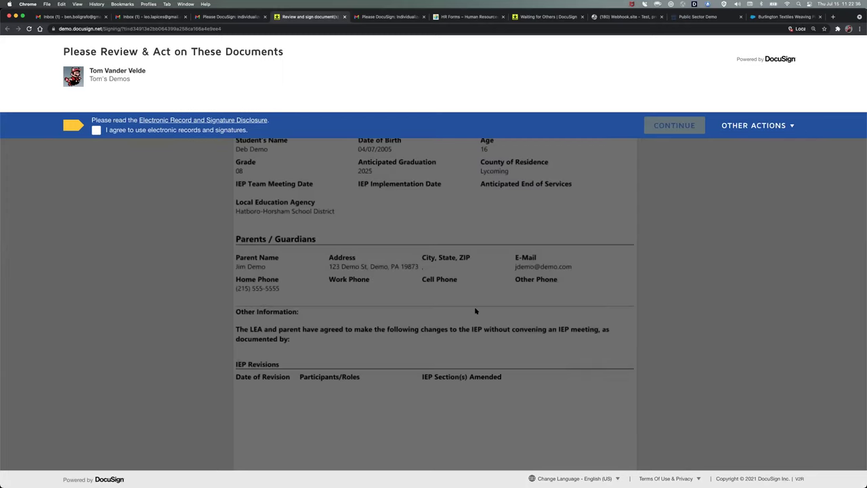
- Review the Electronic Record and Signature Disclosure, tick I agree, and continue into the plan
click(217, 126)
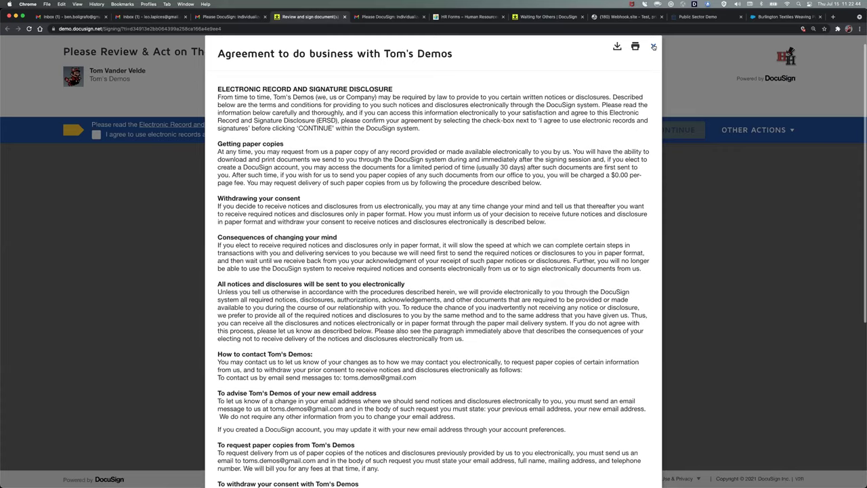
click(653, 46)
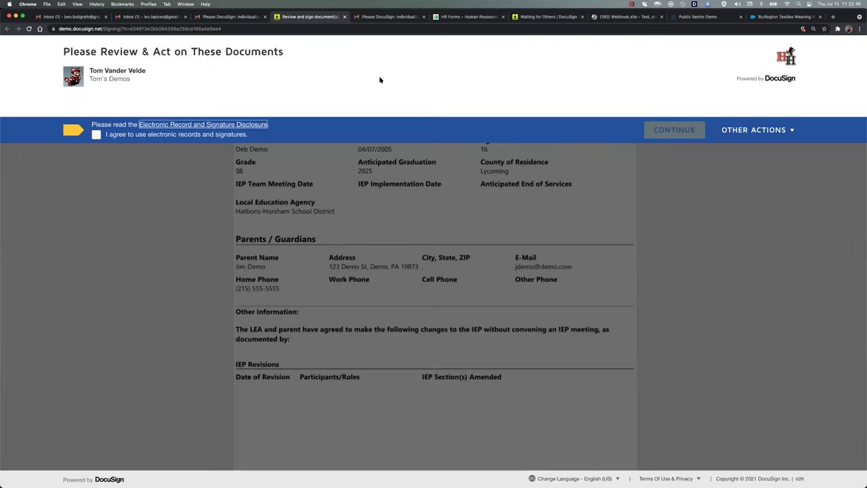
click(96, 135)
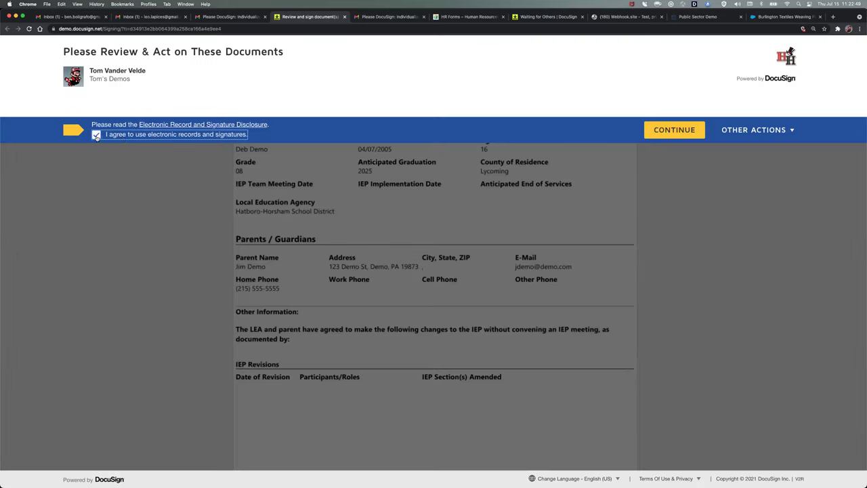
click(675, 130)
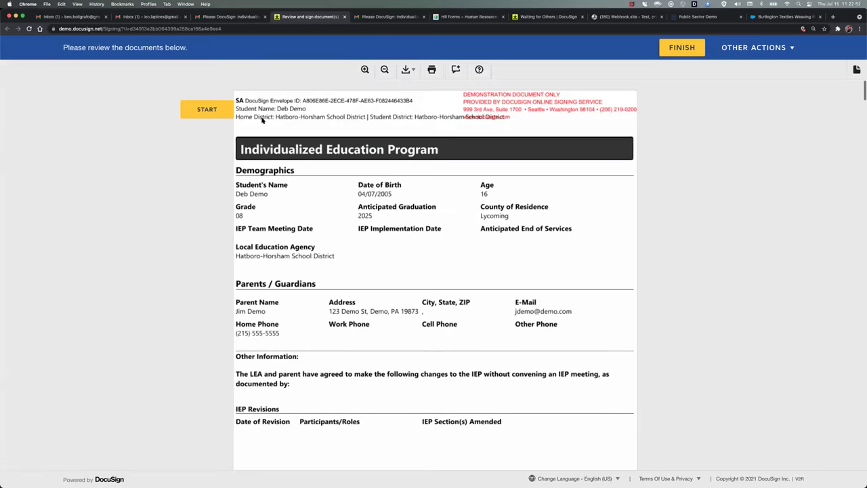
- Sign the Director of Special Education/LEA line with a preset-style signature instead of a drawn one
click(207, 109)
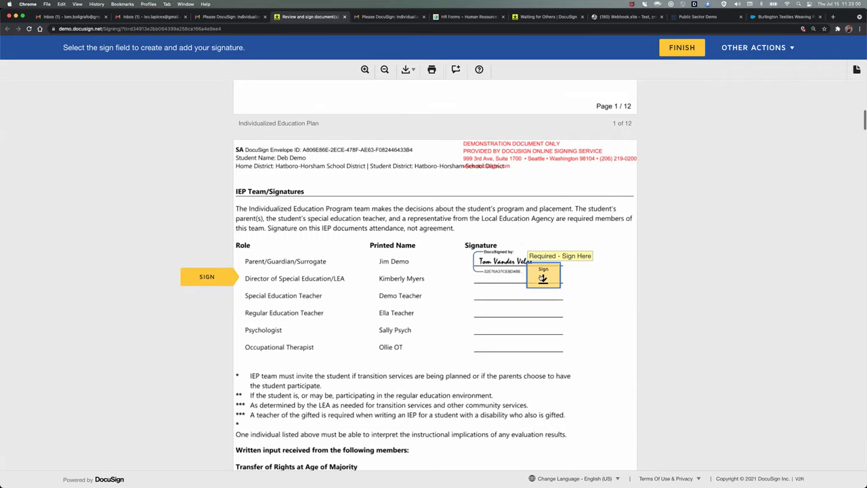
click(542, 277)
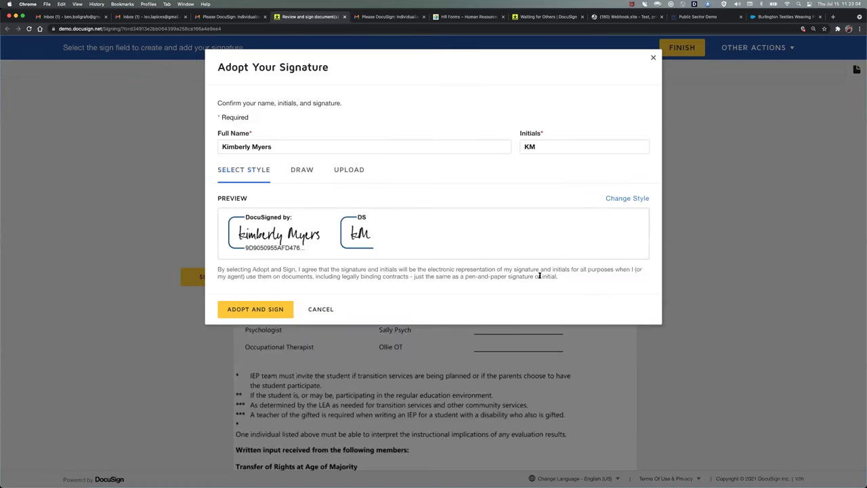
click(297, 175)
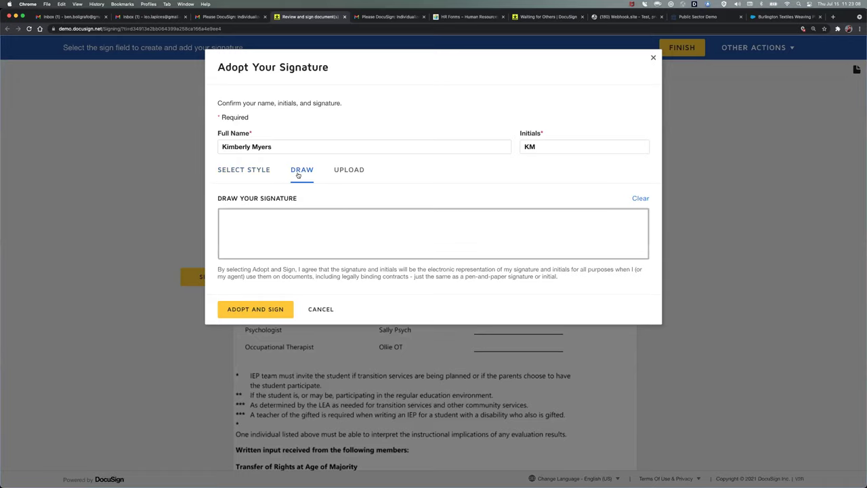
mouse_move(248, 224)
mouse_down()
mouse_move(248, 248)
mouse_move(282, 219)
mouse_move(307, 237)
mouse_move(385, 235)
mouse_up()
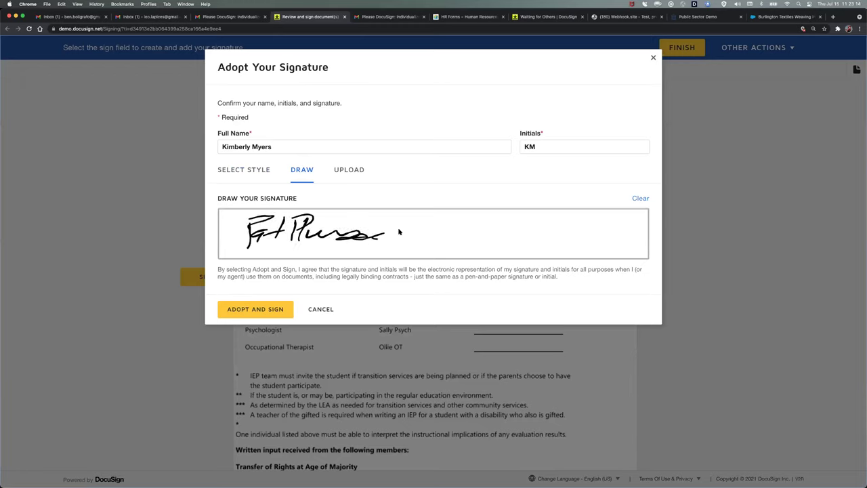
click(246, 171)
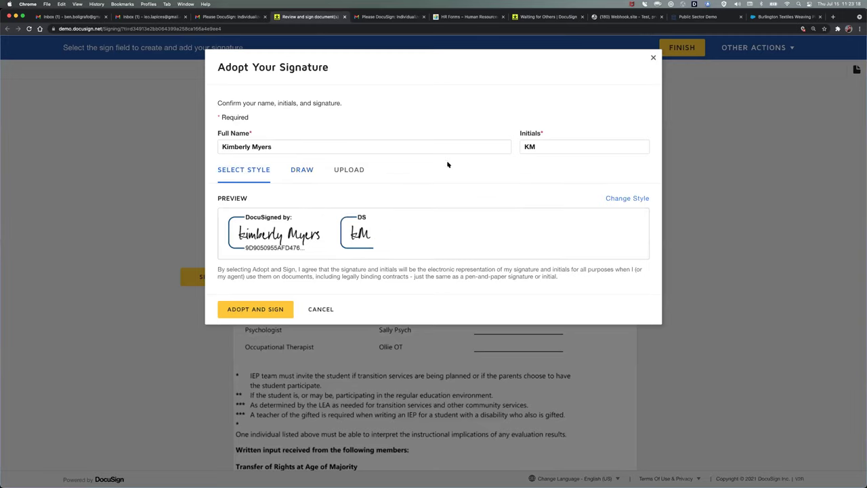
click(246, 310)
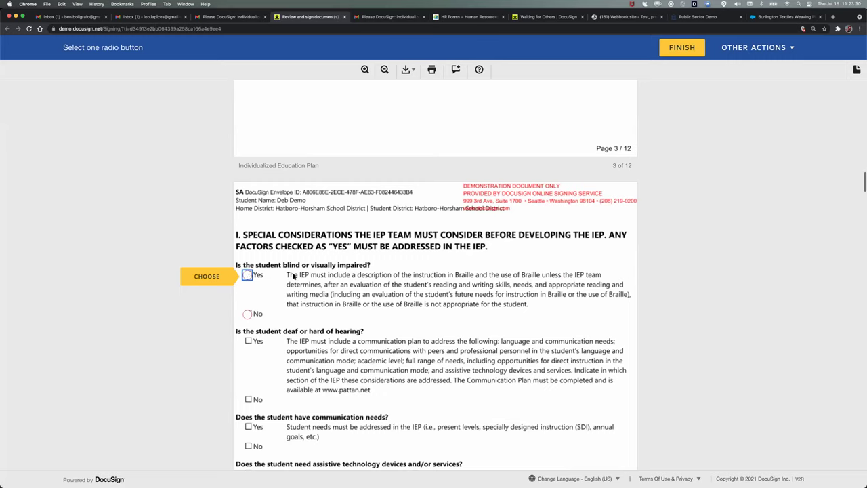
- Answer No to the blind or visually impaired question, enter 'Reason', and finish
click(247, 276)
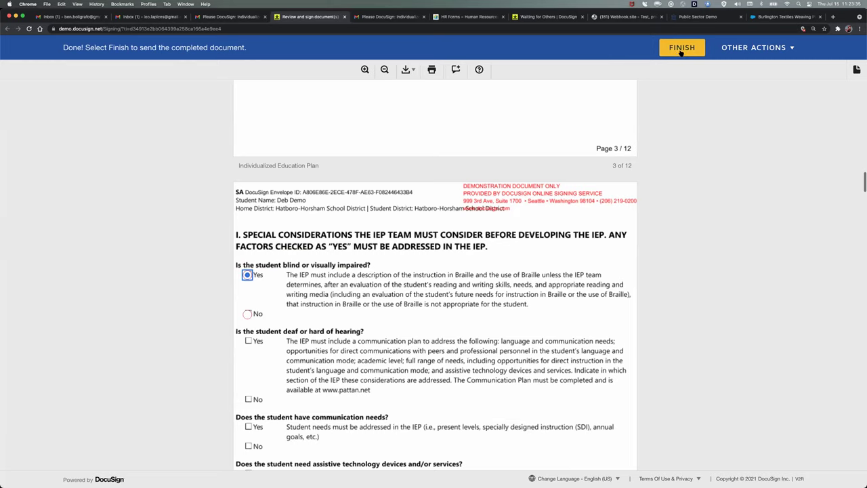
click(248, 315)
click(296, 314)
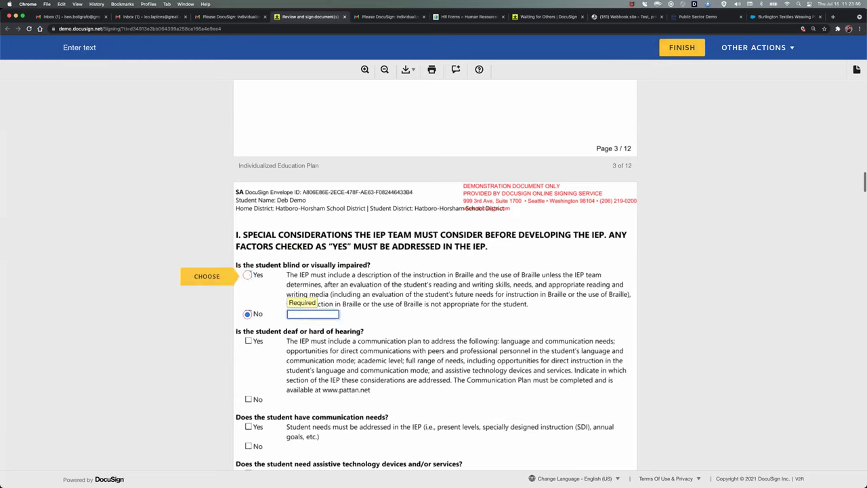
text(Reason)
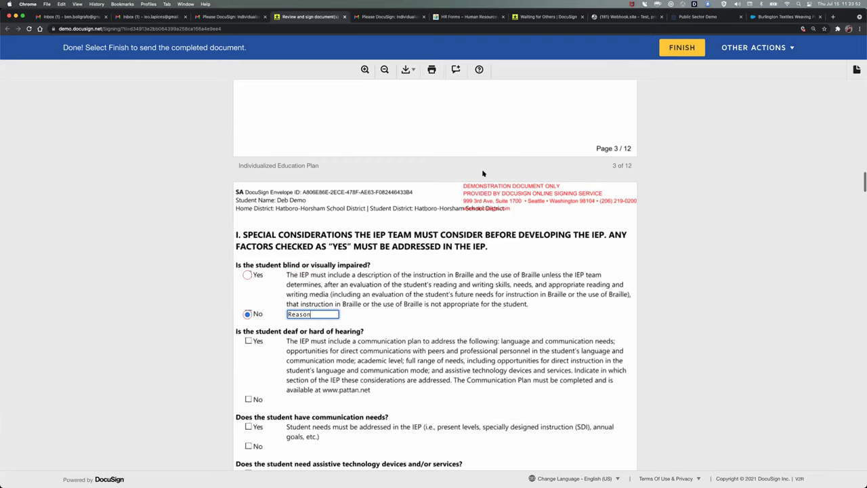
click(680, 53)
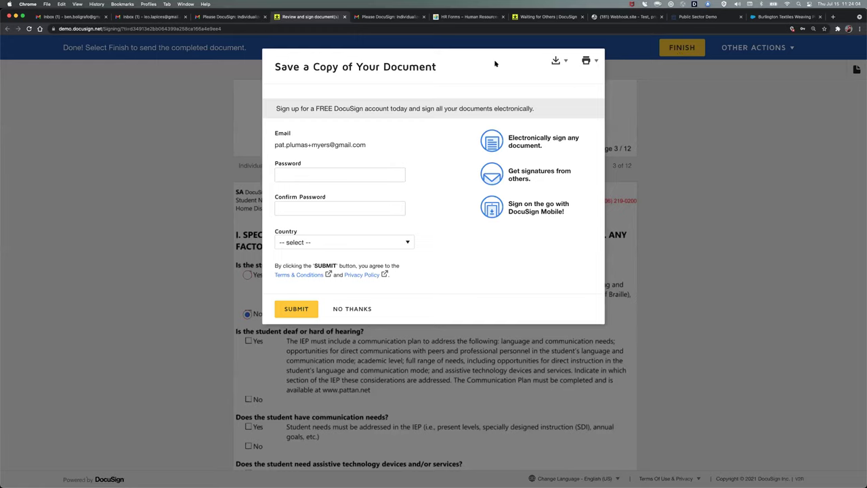
- Decline saving a copy with NO THANKS, landing on the district's School Forms page
click(566, 63)
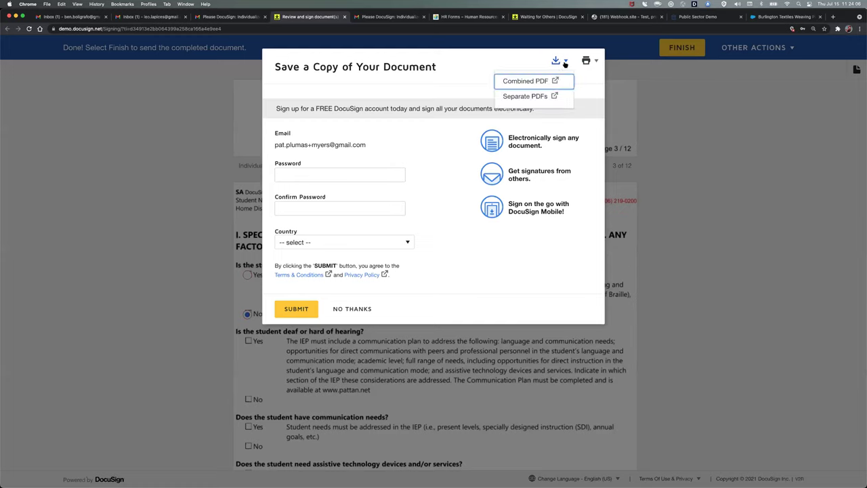
click(535, 62)
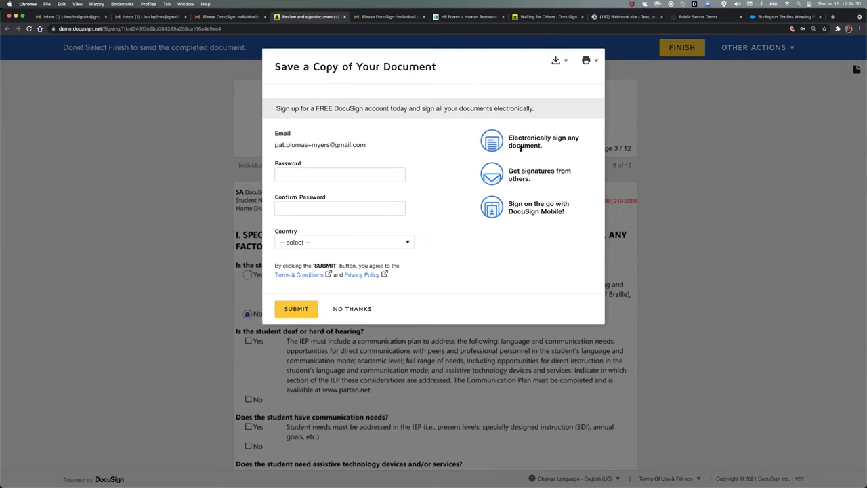
click(359, 309)
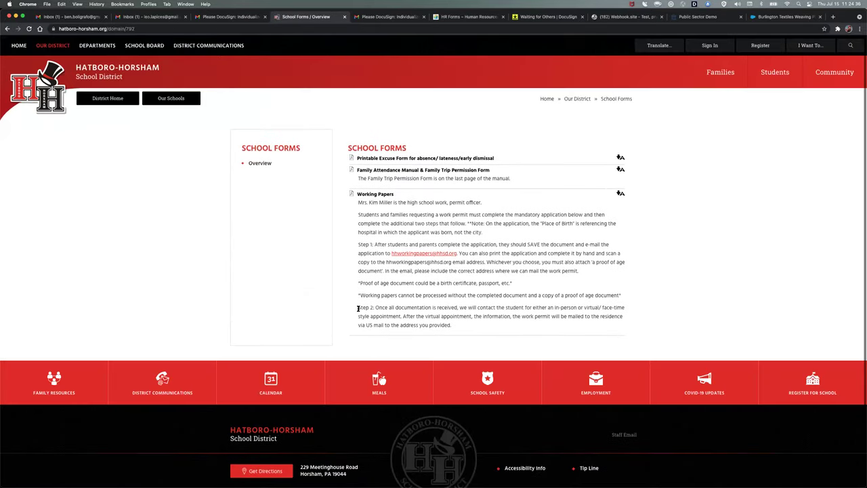
- Close the School Forms tab and open the completed Individualized Education Plan envelope from Home
key(super+w)
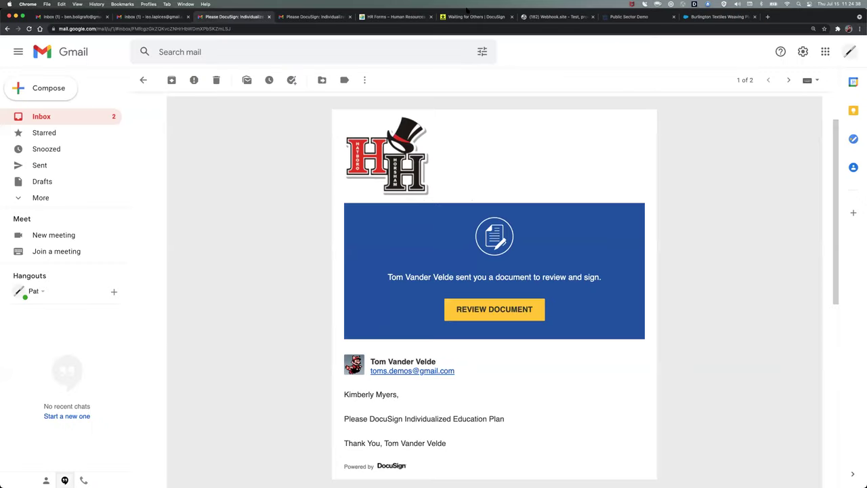
click(466, 16)
click(202, 54)
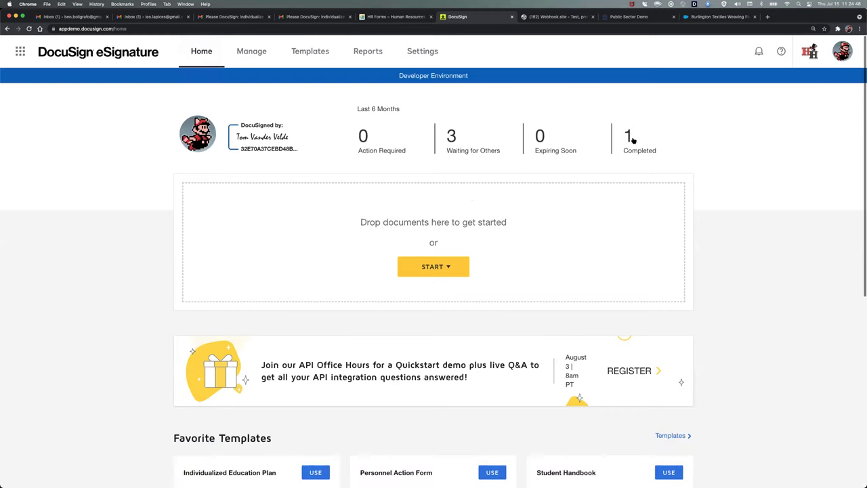
click(630, 138)
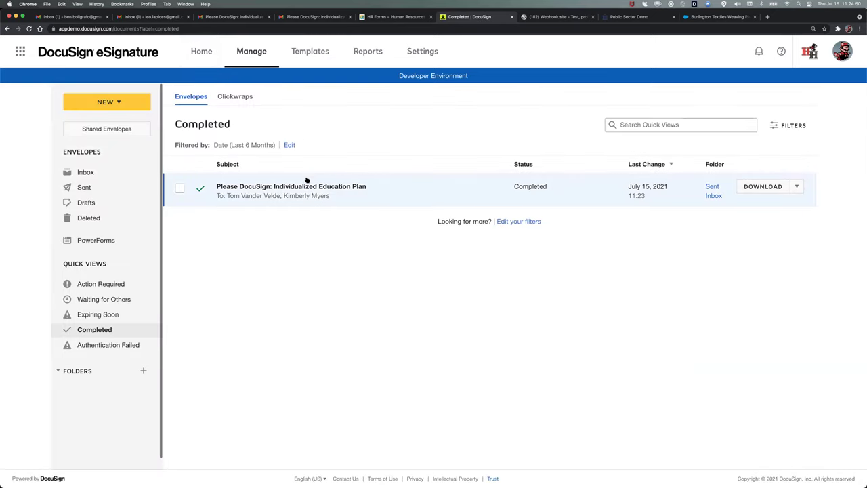
click(297, 189)
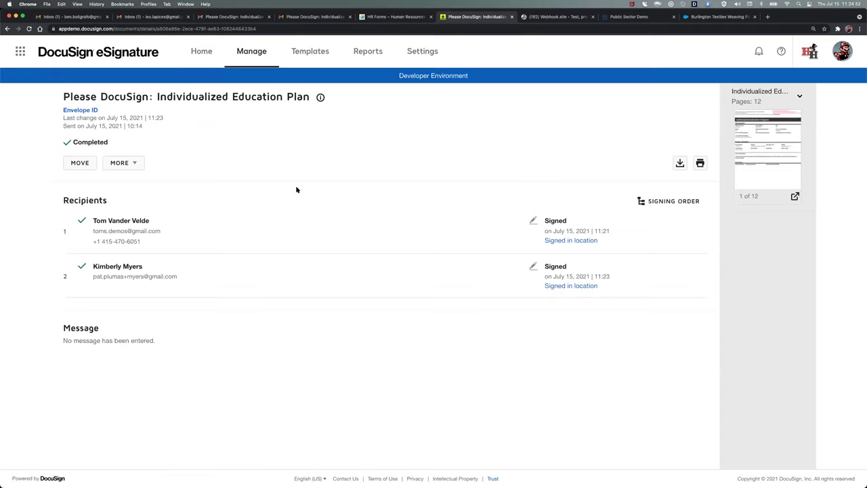
- Open the envelope's History from the MORE menu and scroll through the Activities log
click(135, 164)
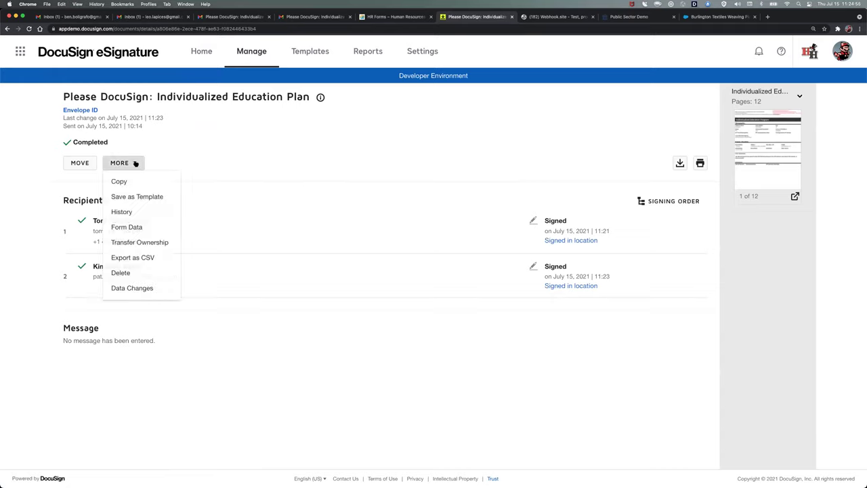
click(131, 212)
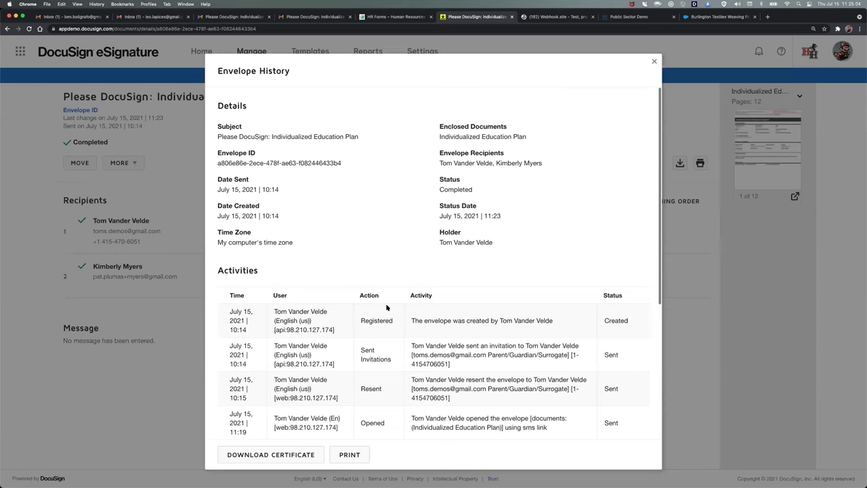
scroll(389, 308, down, 5)
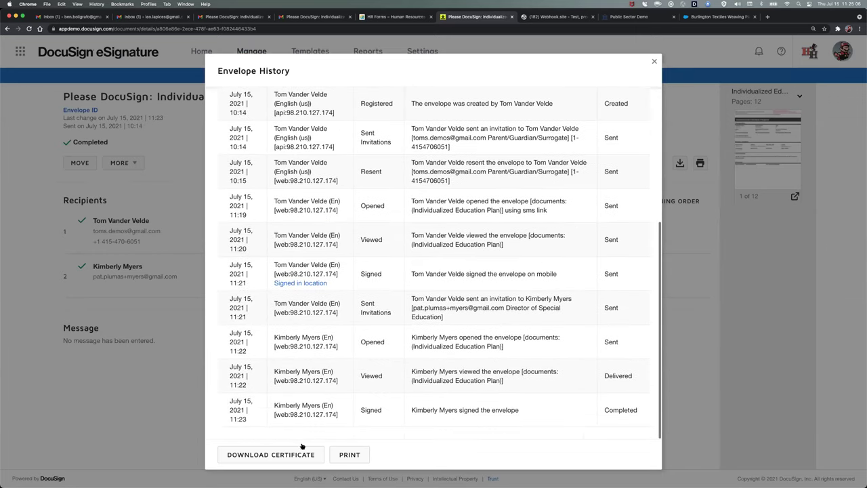
click(286, 456)
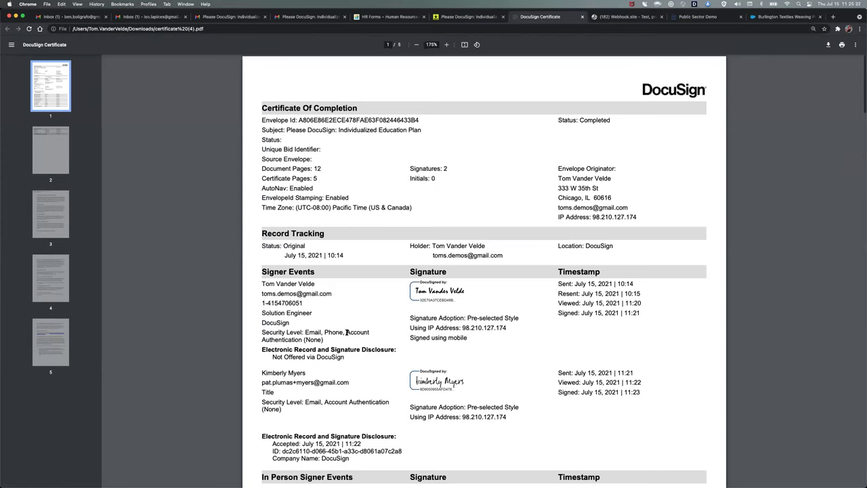
drag(409, 338, 466, 338)
mouse_move(625, 303)
mouse_down()
mouse_move(642, 303)
mouse_move(625, 313)
mouse_up()
drag(509, 328, 463, 328)
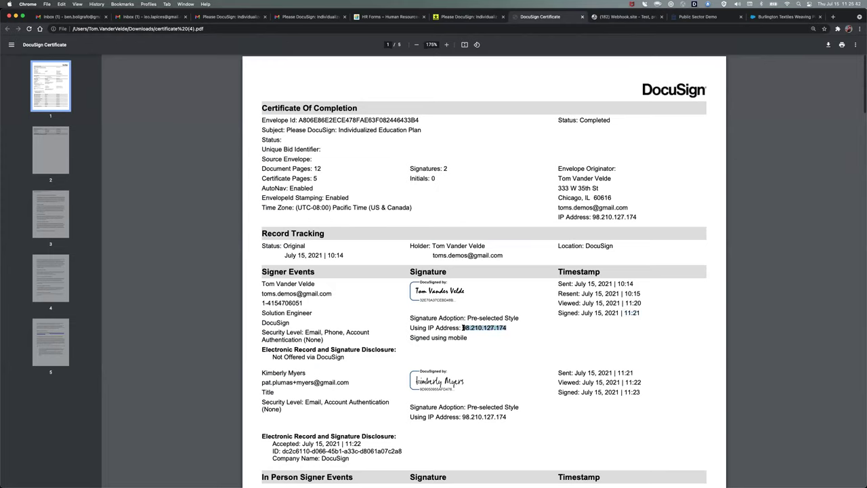
click(387, 271)
key(super+w)
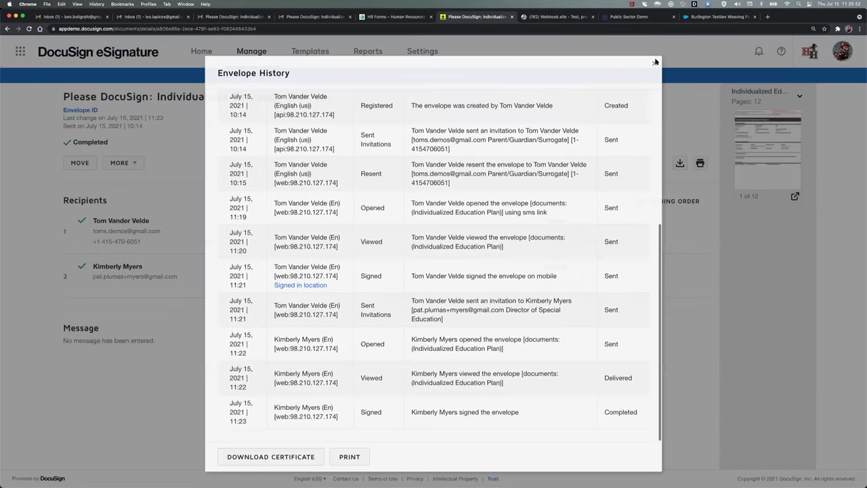
- Close the Envelope History dialog and go back to the Home dashboard
click(656, 62)
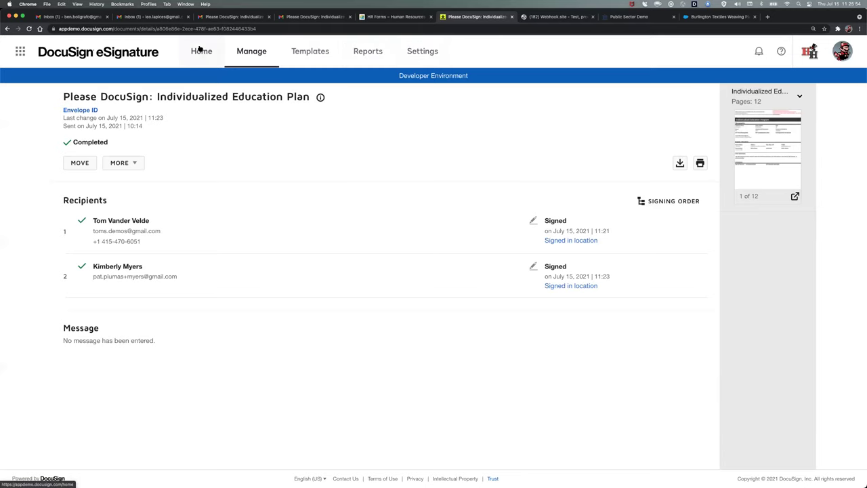
click(196, 51)
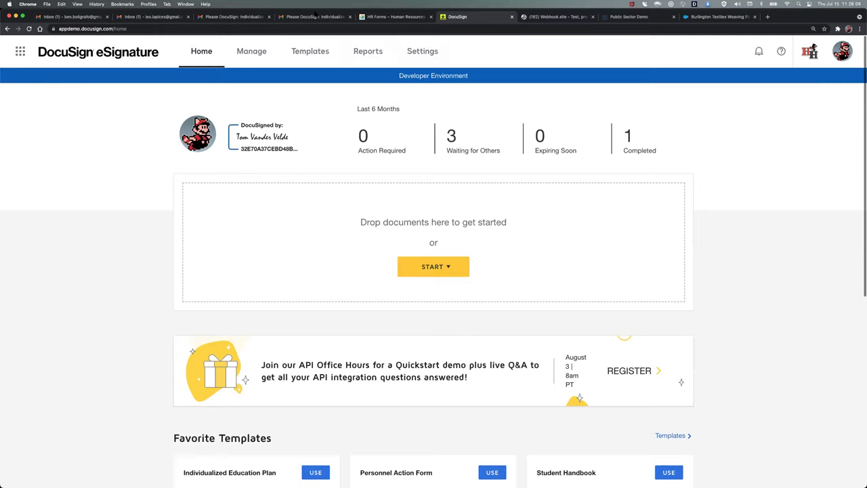
- Switch to the McCormick County Schools HR Forms page
click(383, 17)
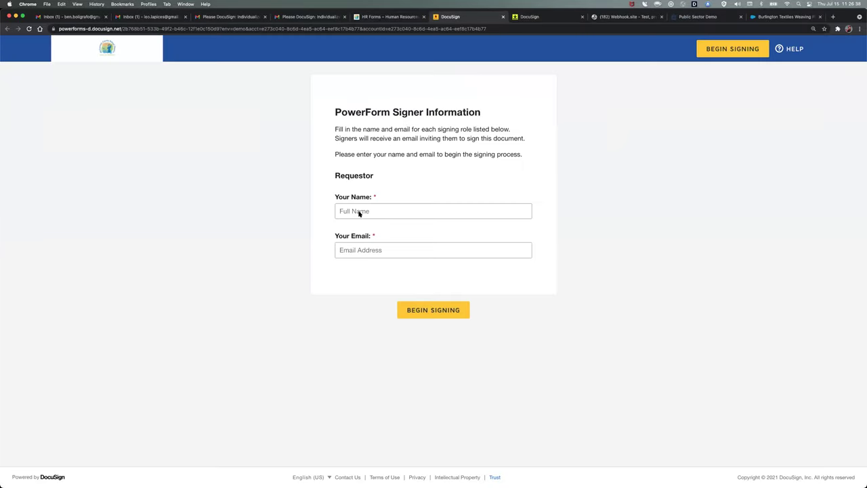
- Enter the requestor's full name and email, correct the email typos, and begin signing
click(357, 210)
text(fo)
click(375, 249)
key(BackSpace)
click(369, 212)
click(439, 311)
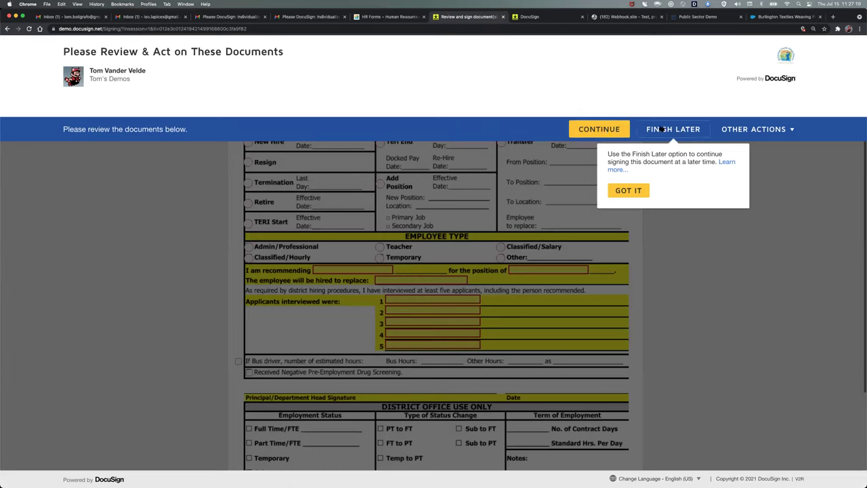
- Fill Employee with 'Employee', enter the S.S. No., and set Location to McCormick Elementary
click(599, 130)
click(319, 139)
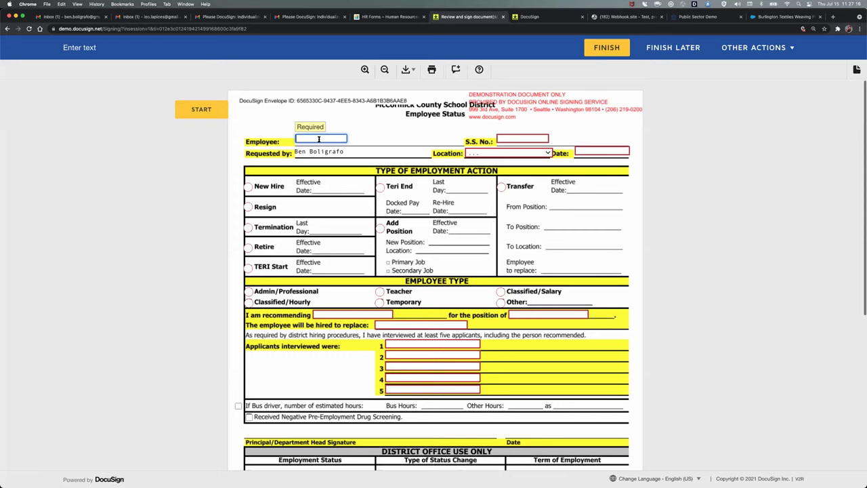
text(Employee)
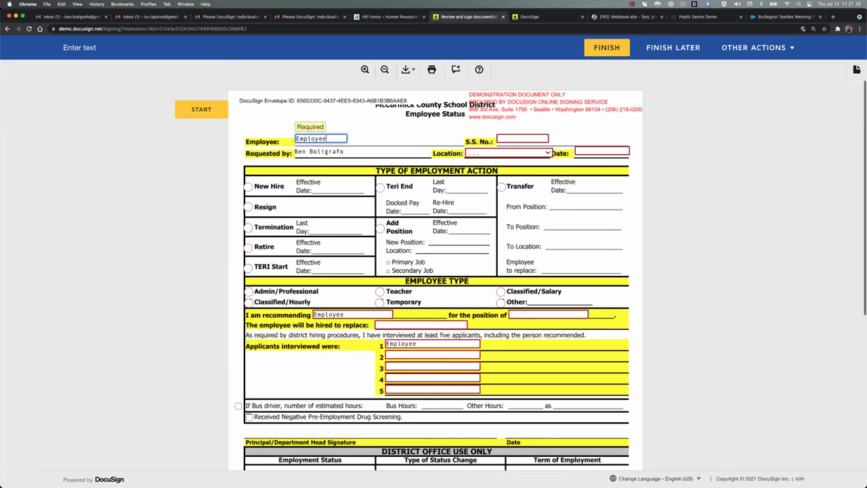
click(511, 139)
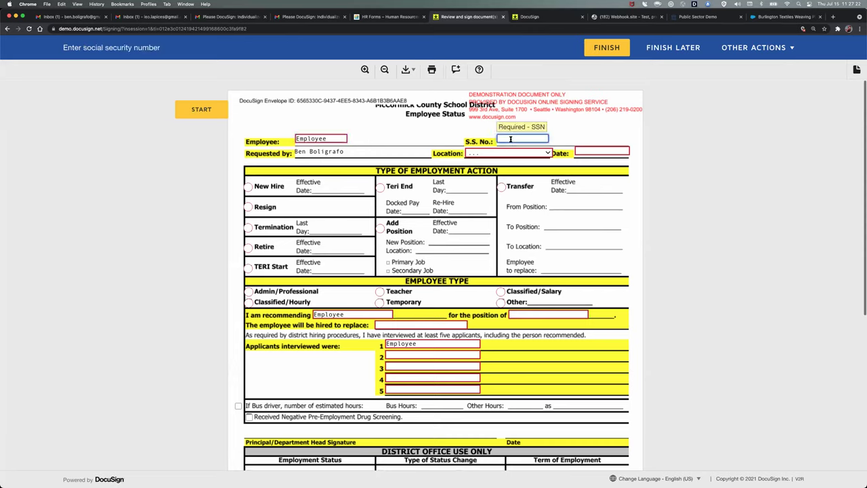
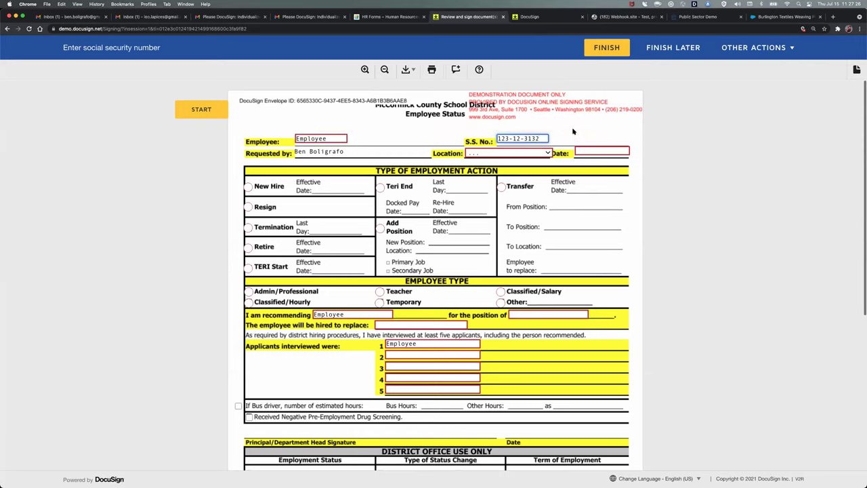
click(546, 152)
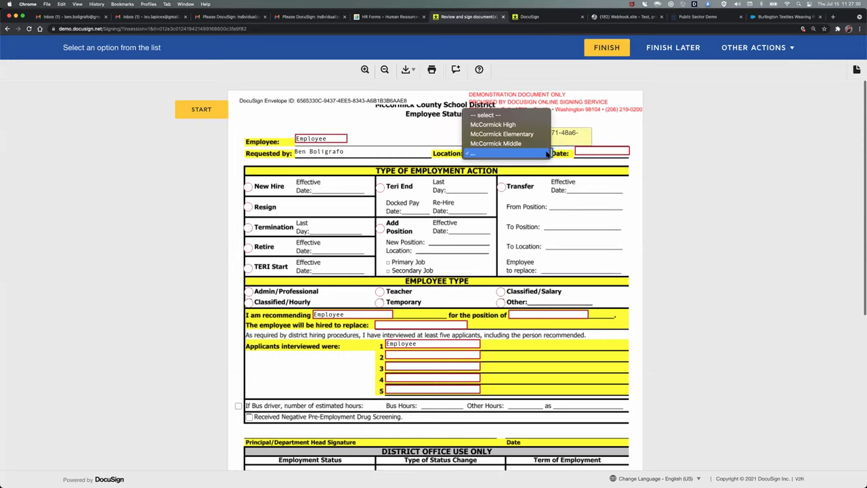
click(532, 134)
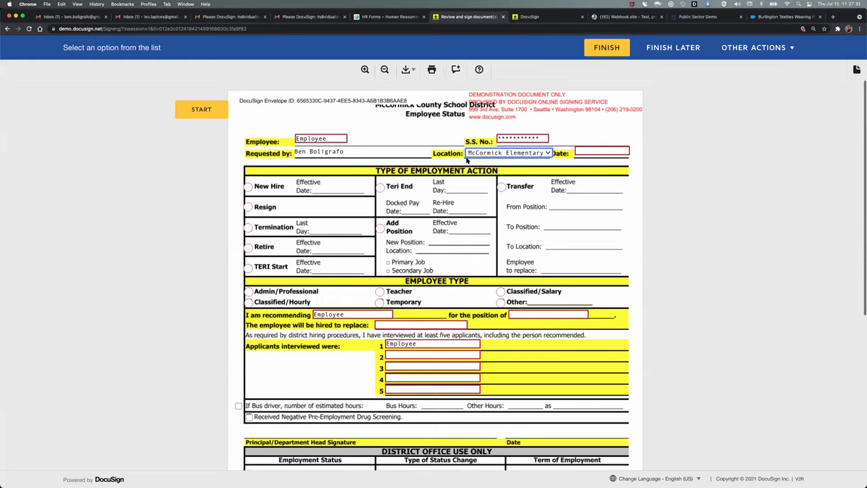
- Set the form and effective dates to 07/15/2021, mark New Hire, and choose Teacher
click(596, 149)
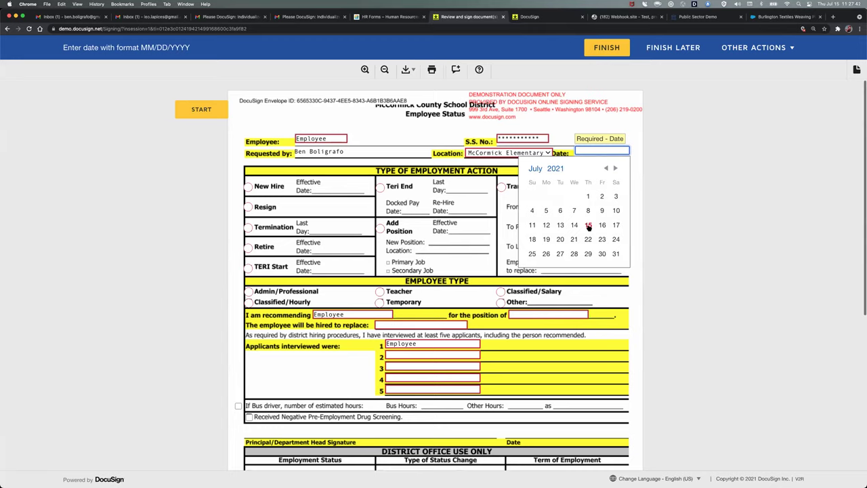
click(588, 226)
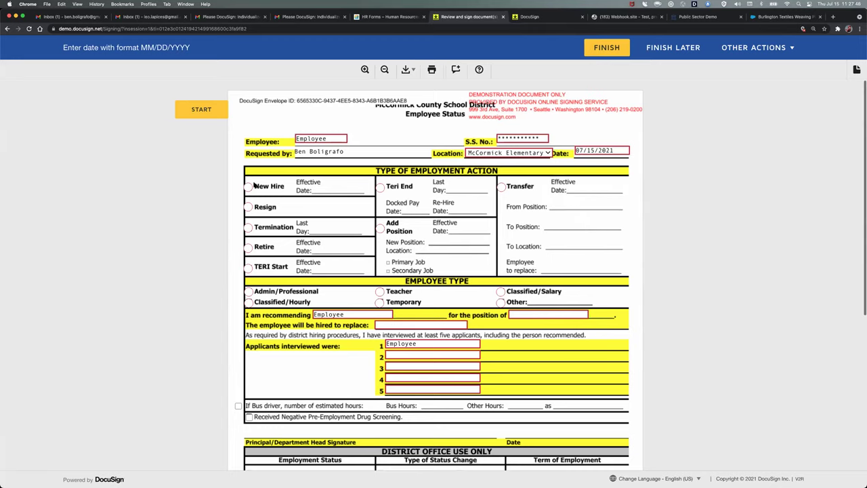
click(248, 187)
click(345, 188)
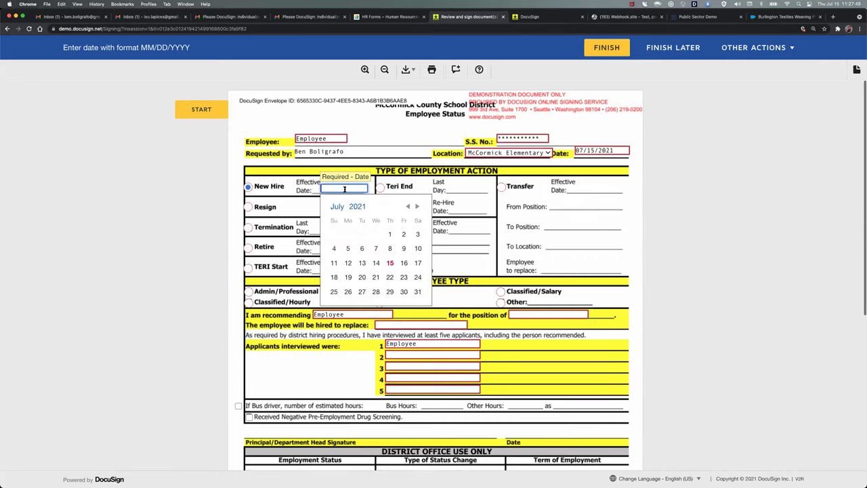
click(390, 264)
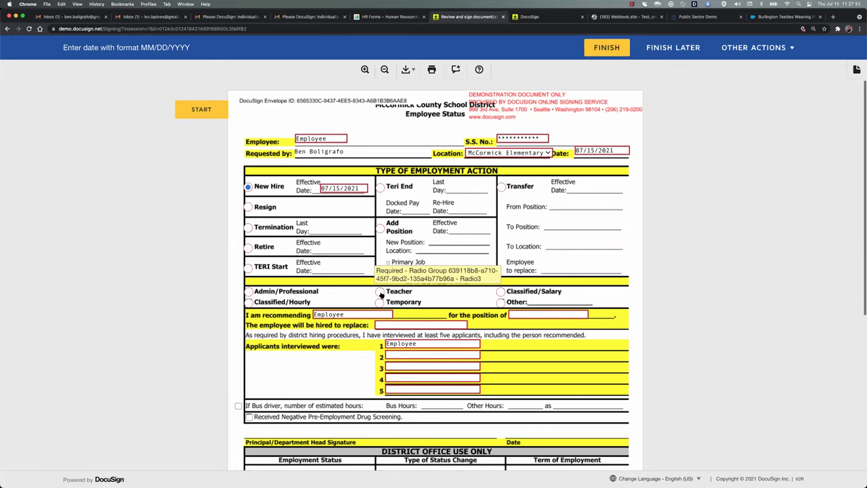
click(380, 293)
scroll(413, 307, down, 1)
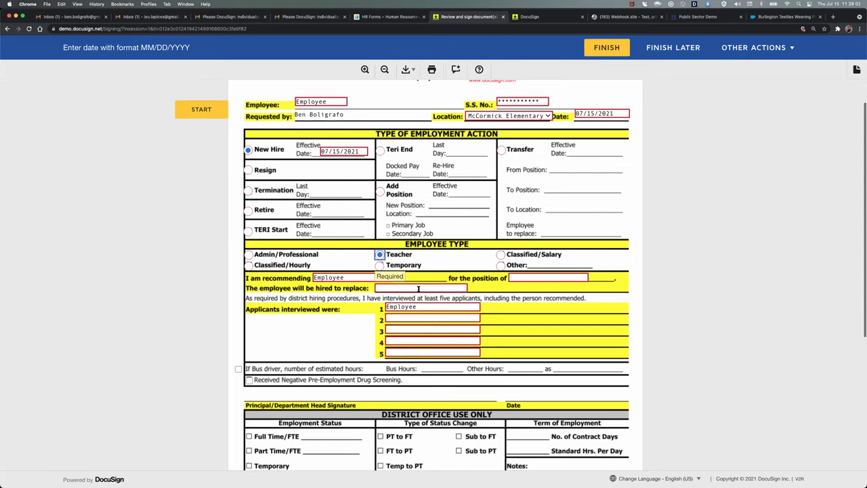
- Fill position and hired-to-replace with the requestor's name, and applicant rows with 'employee' and '#4'
click(522, 276)
click(406, 288)
click(396, 316)
text(employee)
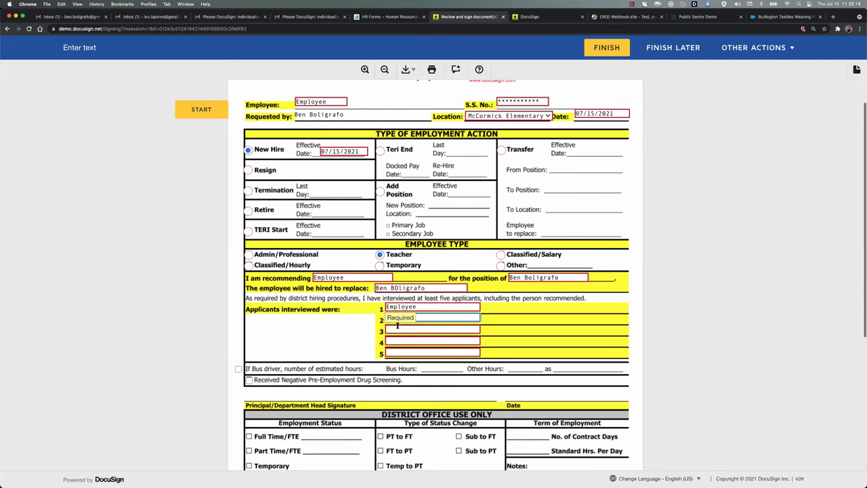
click(398, 330)
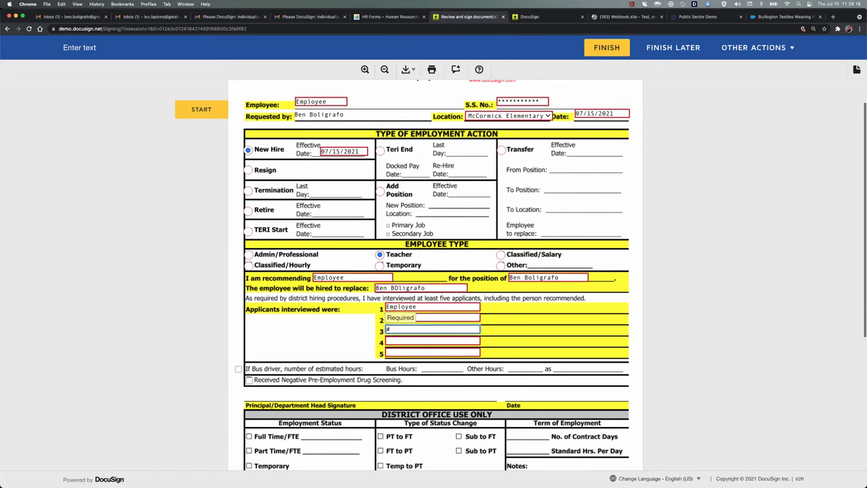
click(398, 341)
text(#4)
click(395, 352)
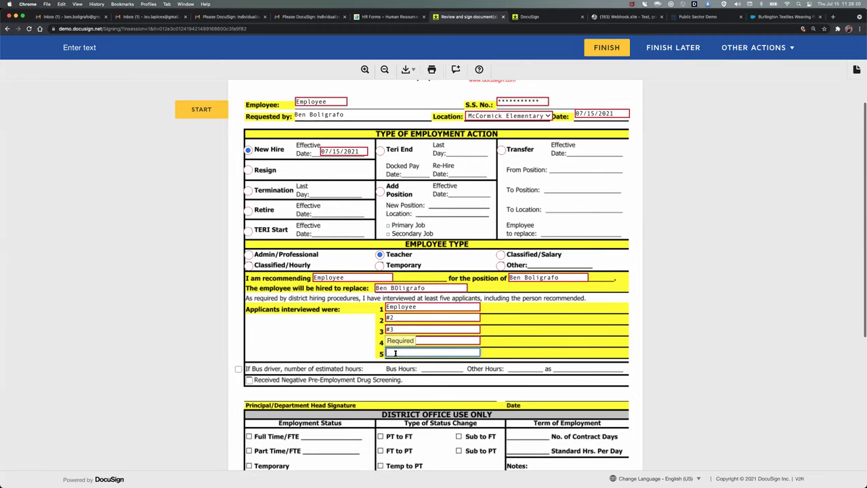
text(#4)
- Leave the Bus driver box unchecked and finish the Personnel Action Form
scroll(247, 299, down, 2)
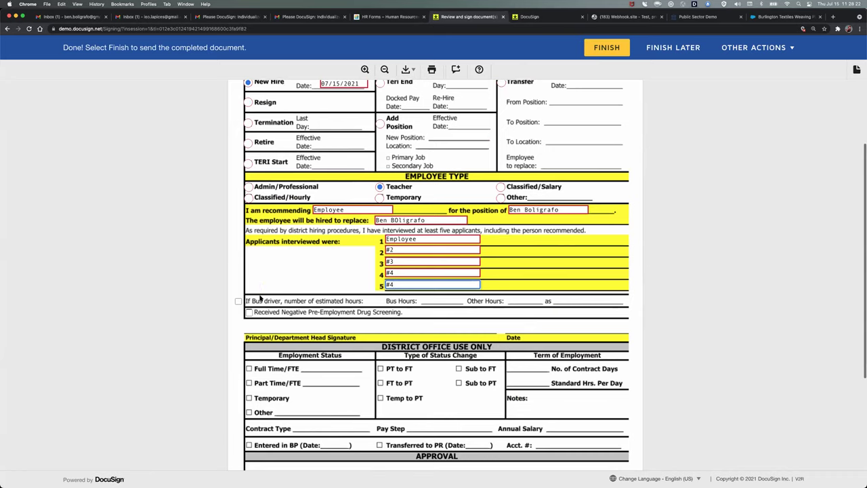
click(238, 302)
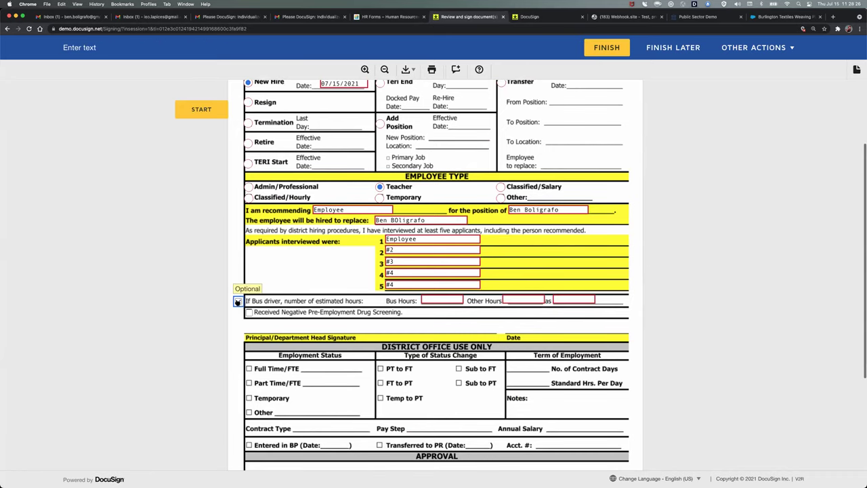
click(238, 301)
scroll(388, 307, down, 3)
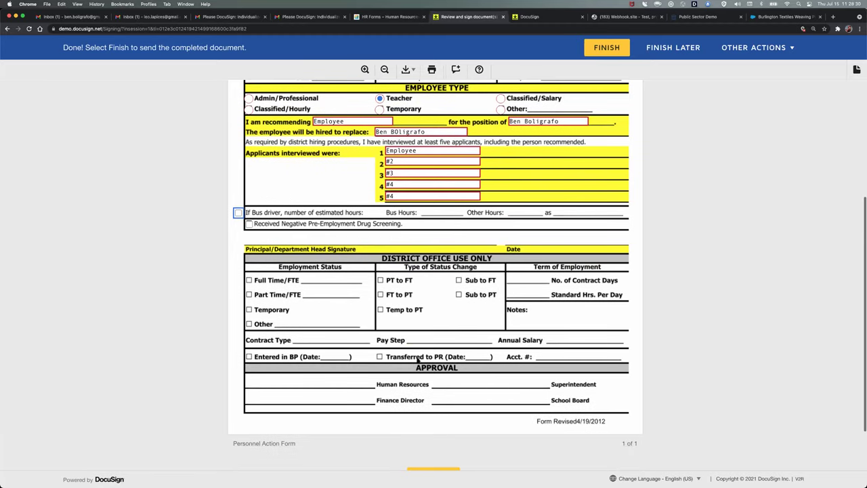
scroll(411, 330, up, 2)
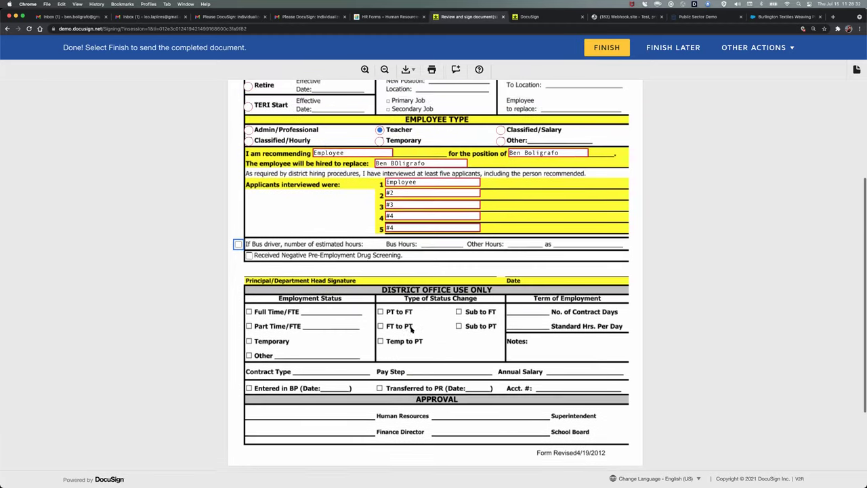
scroll(410, 330, up, 5)
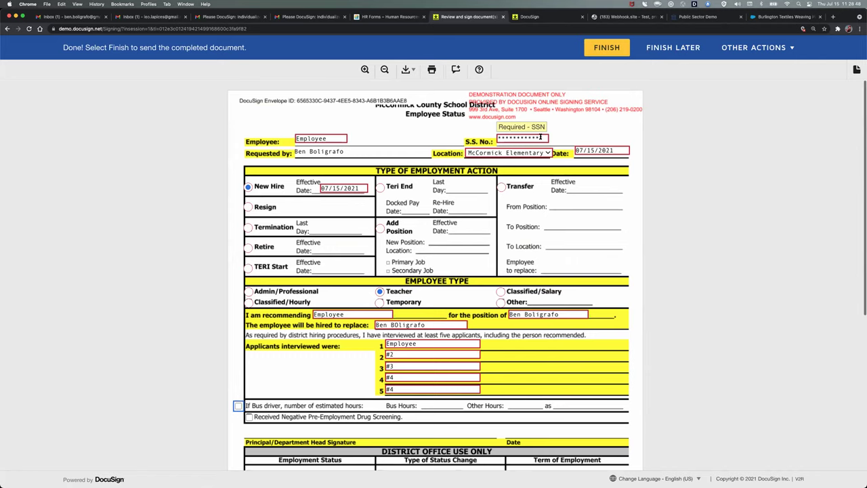
click(603, 47)
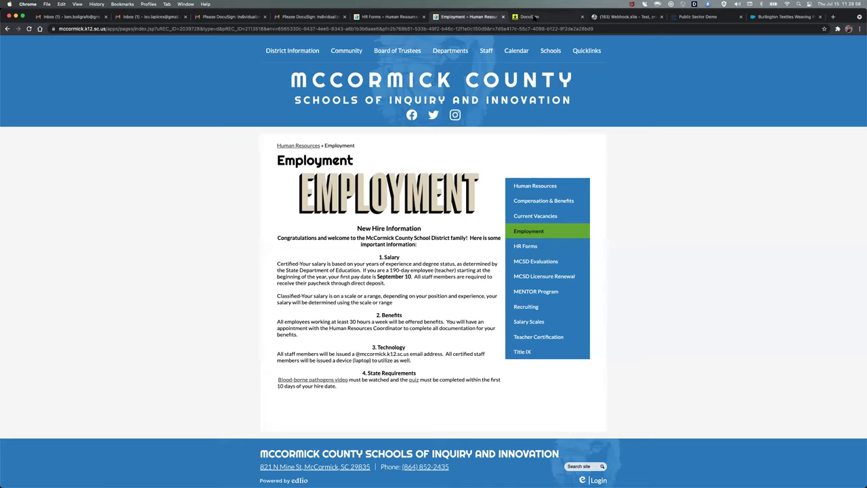
- Close the Employment page and reload the DocuSign home dashboard to refresh counts
key(super+w)
click(474, 16)
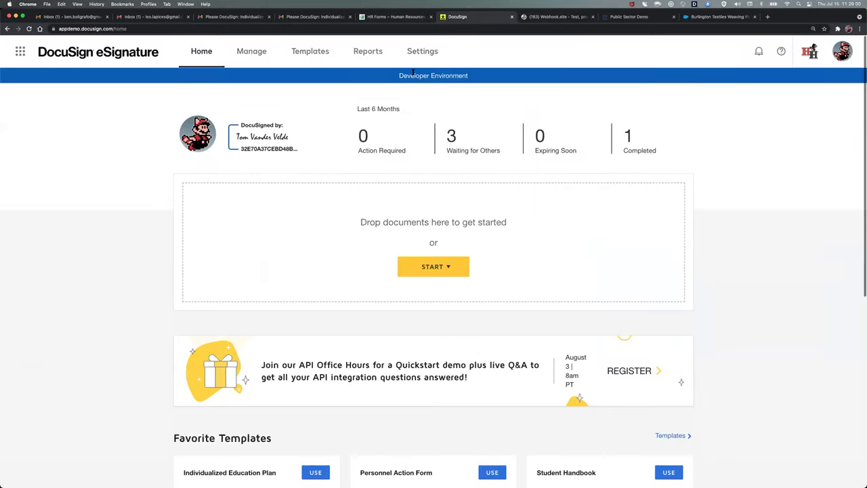
key(super+r)
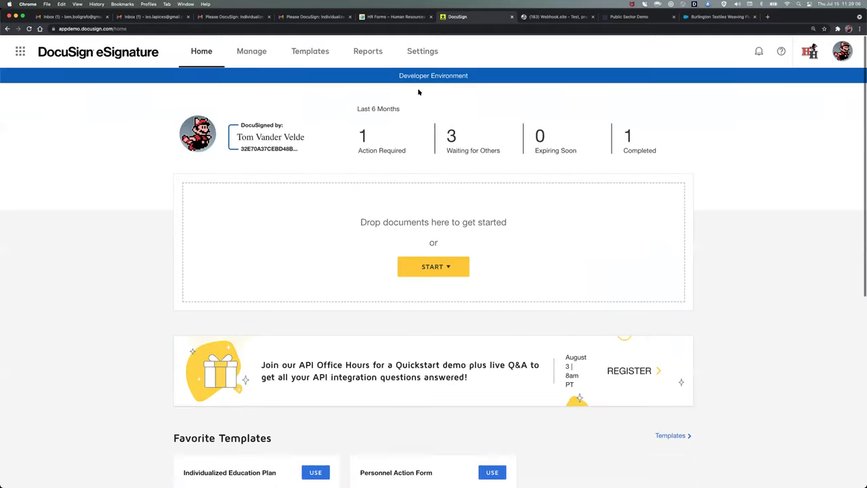
- List the Action Required envelopes and start signing the Personnel Action Form
click(364, 137)
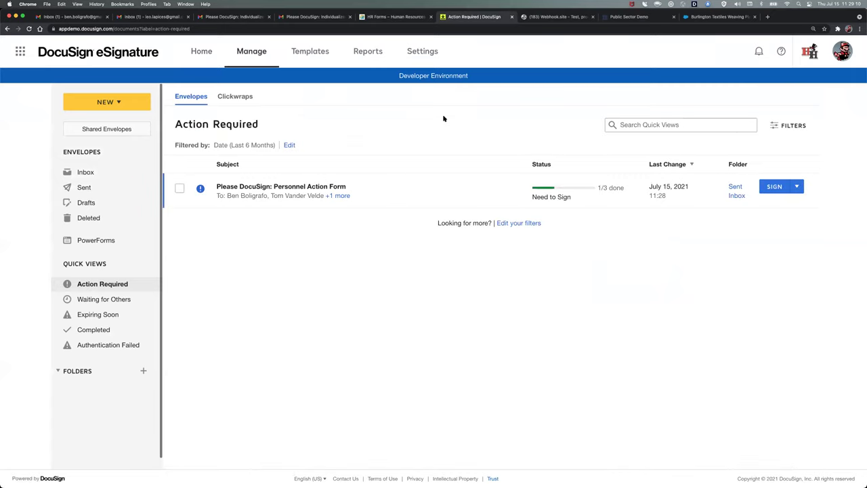
mouse_move(335, 195)
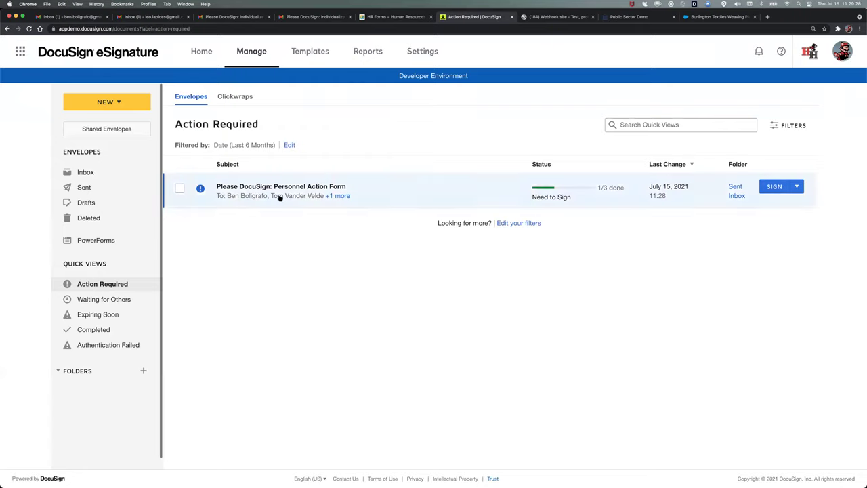
click(774, 188)
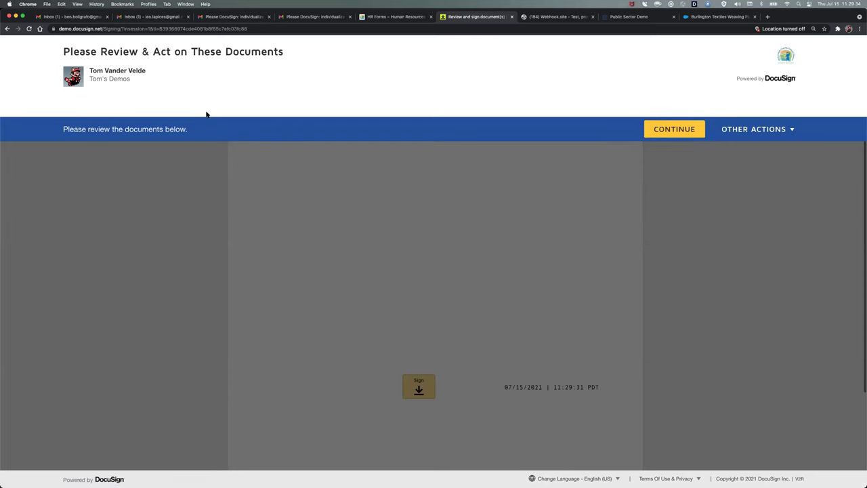
- Place a signature on the Principal/Department Head Signature line
click(675, 130)
scroll(457, 381, down, 3)
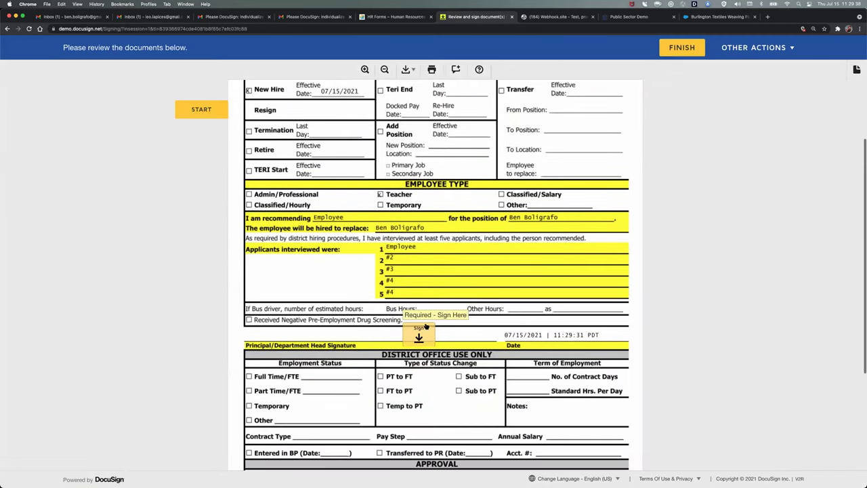
click(420, 332)
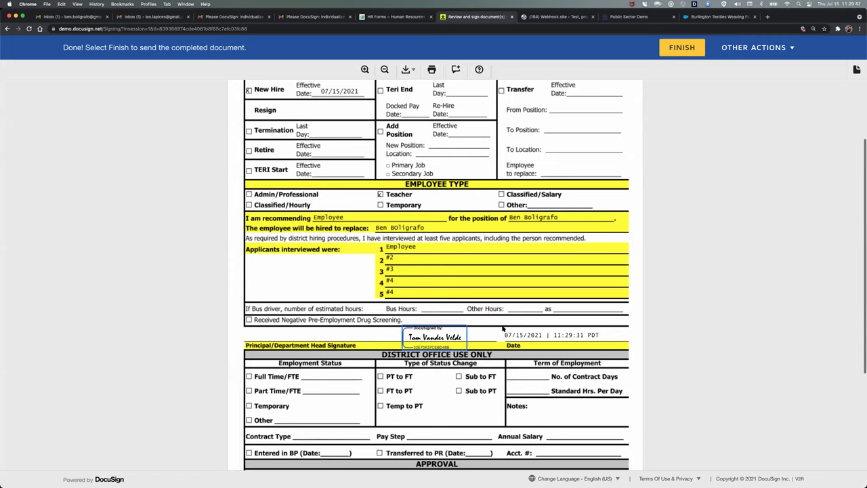
drag(505, 334, 601, 335)
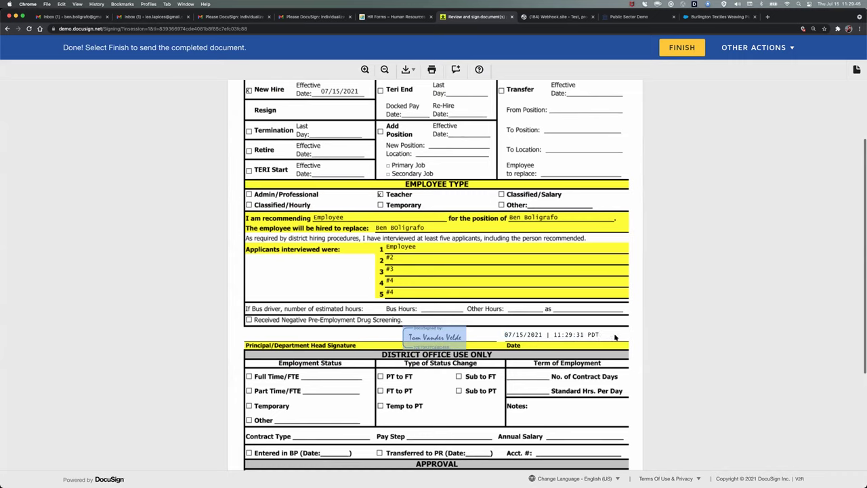
- Finish signing, then open the Personnel Action Form from the Waiting for Others list
click(674, 56)
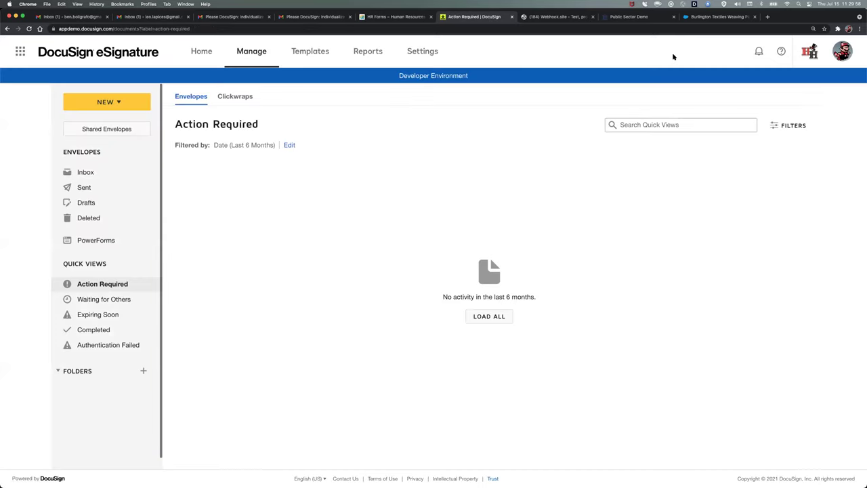
click(201, 51)
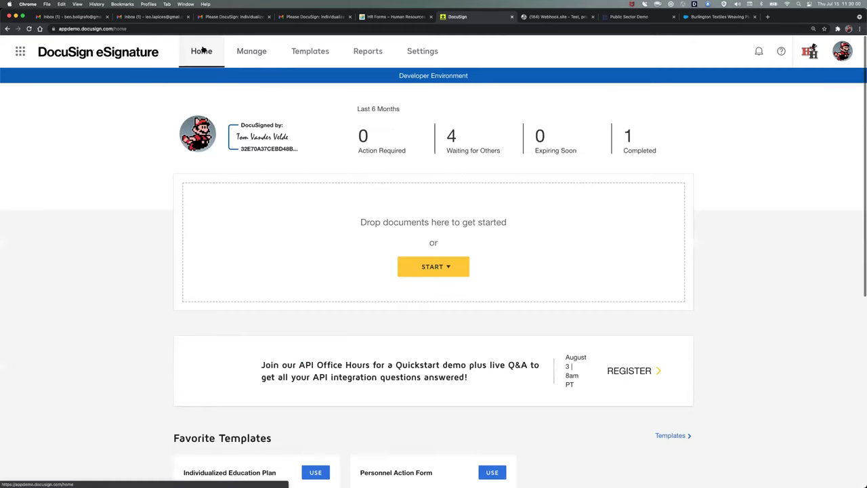
click(452, 137)
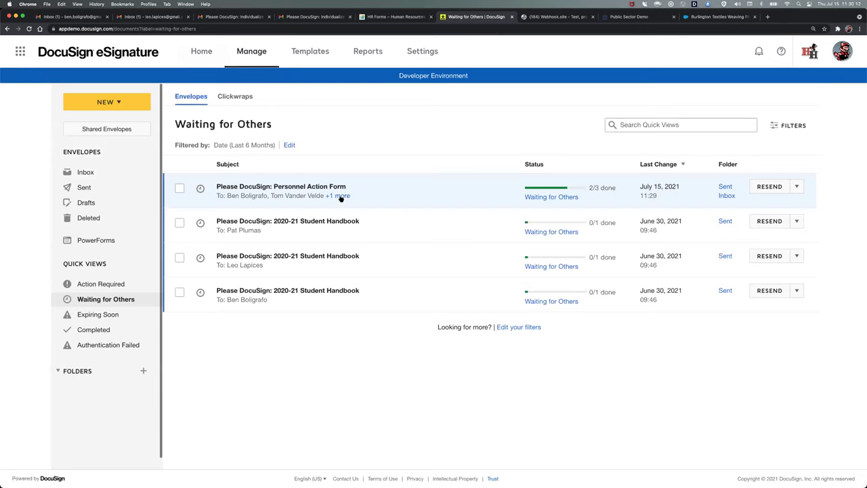
mouse_move(341, 196)
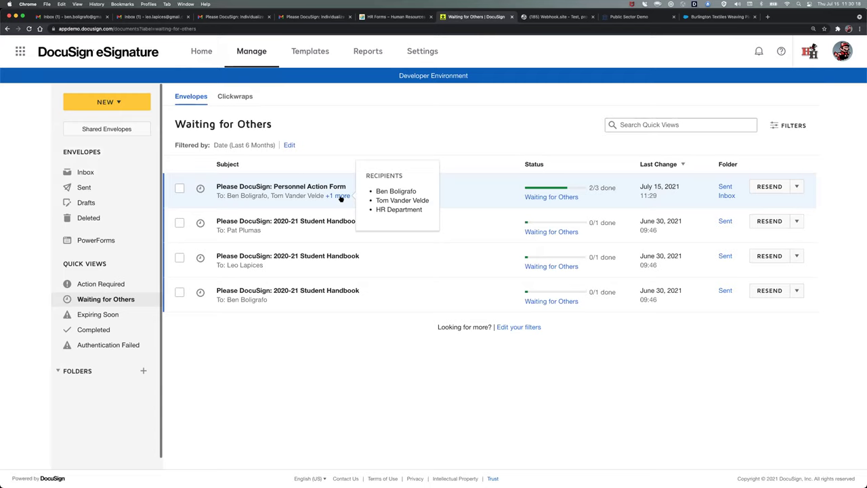
click(340, 196)
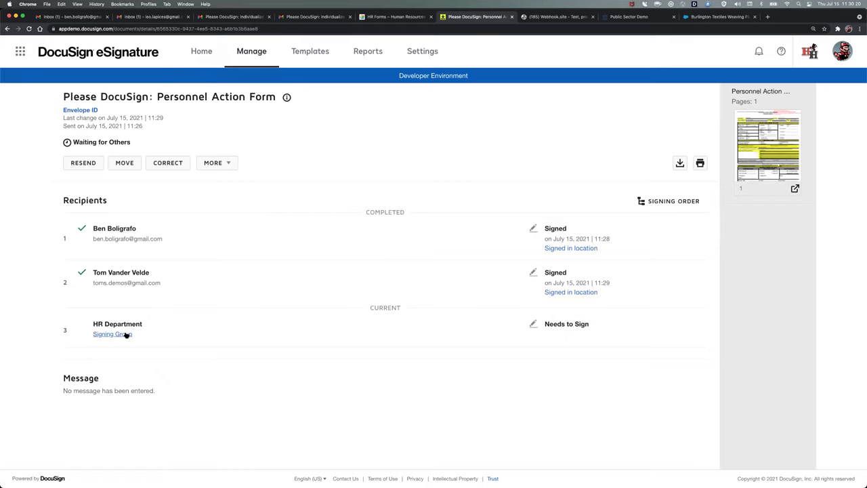
- View the HR Department signing group members, close the list, and switch to Gmail
click(126, 334)
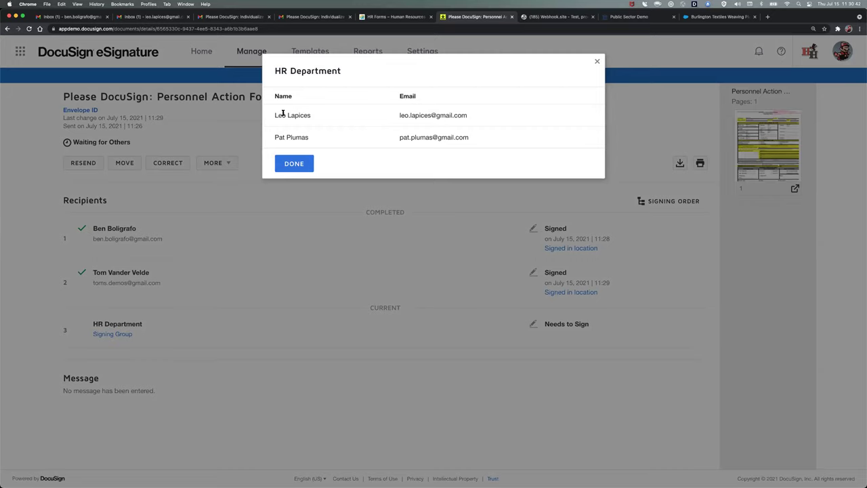
click(289, 167)
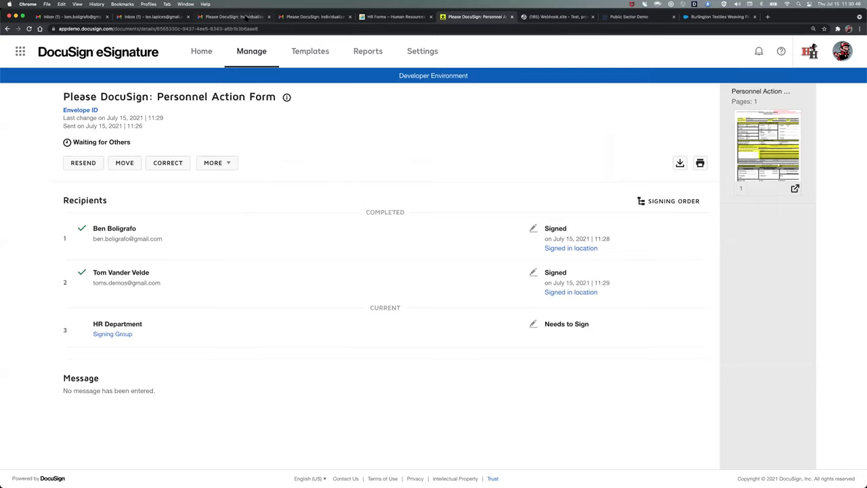
click(230, 16)
- Reload the inbox, open the Personnel Action Form email and scroll to its review link
click(77, 119)
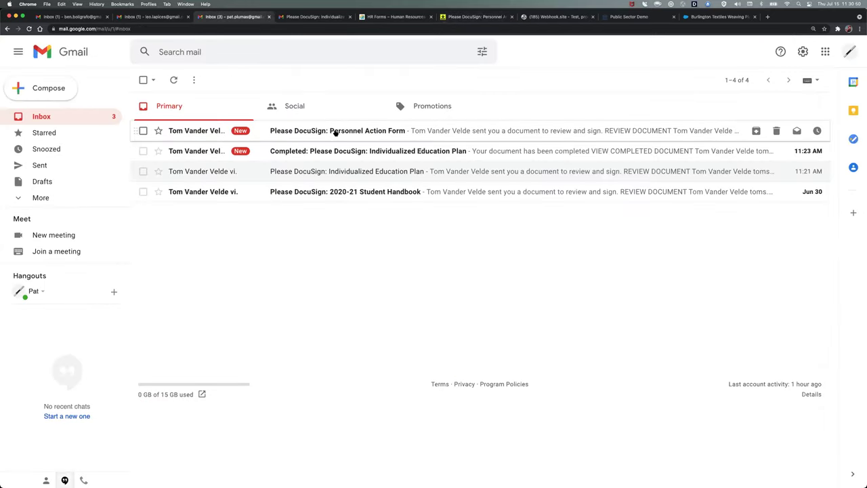
key(super+r)
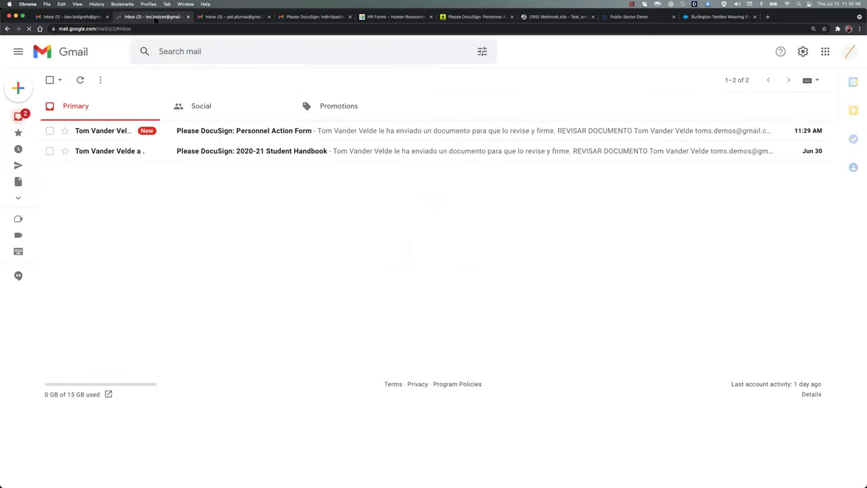
click(287, 131)
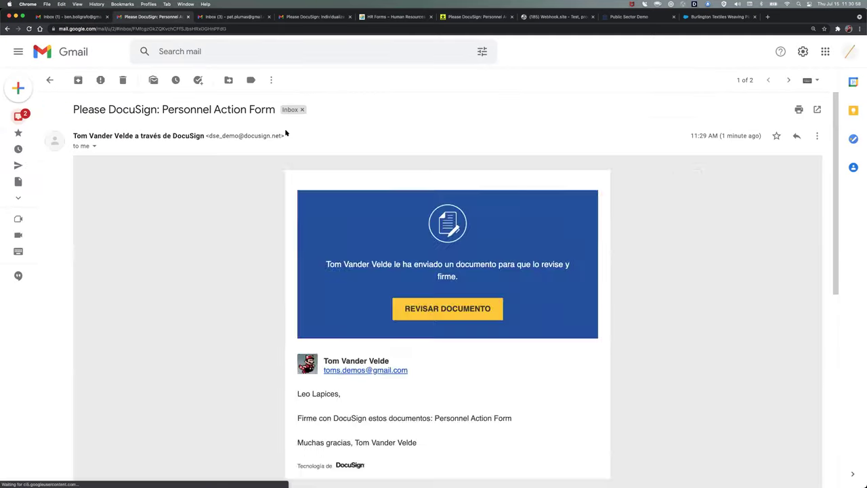
scroll(318, 204, down, 10)
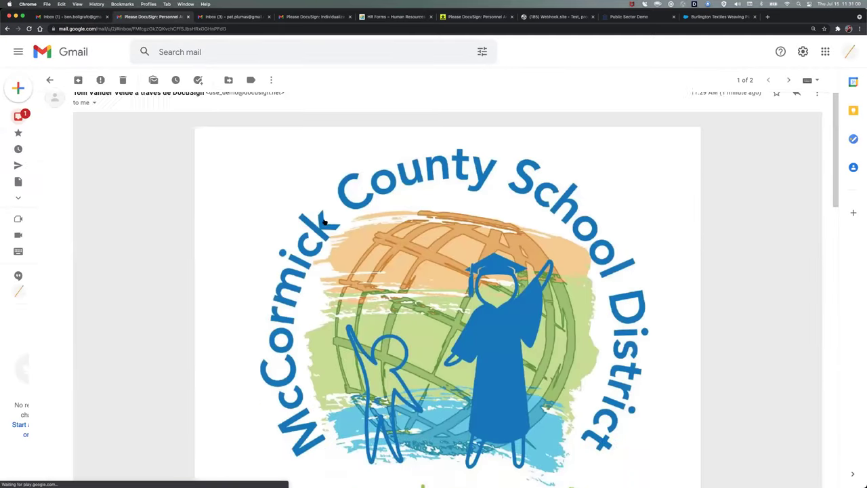
scroll(324, 221, down, 2)
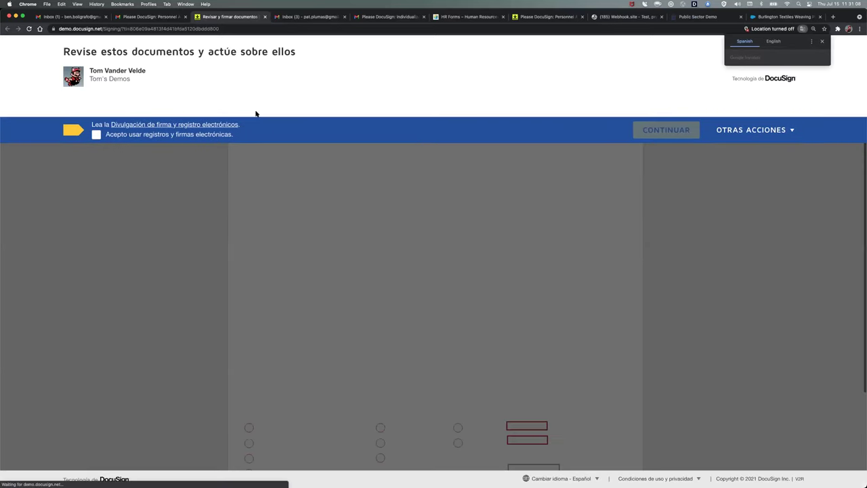
- Accept electronic records and signatures, then jump to the form's first required field
click(96, 135)
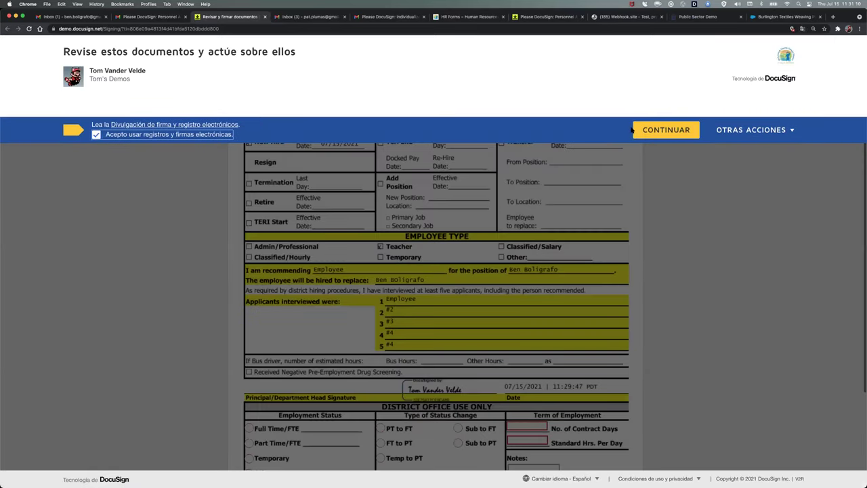
click(647, 131)
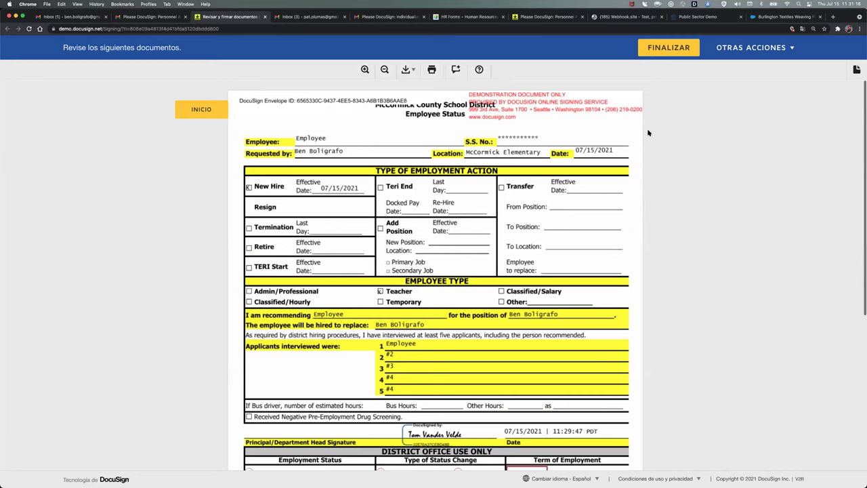
click(201, 110)
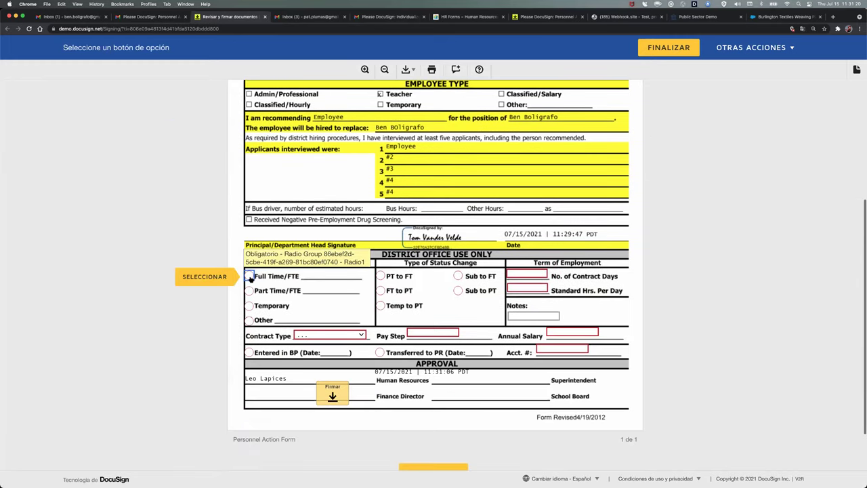
- Set Full Time/FTE, Temp to PT, 3 contract days, 8 hours per day and a PTE contract
click(249, 277)
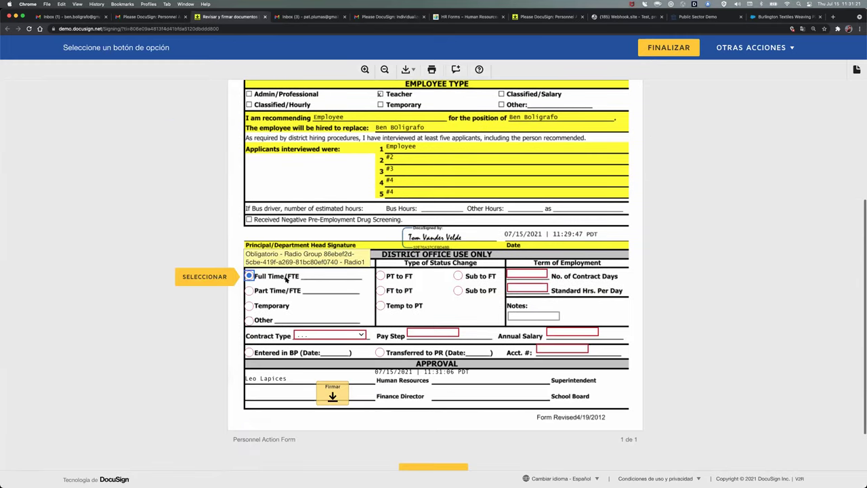
click(381, 306)
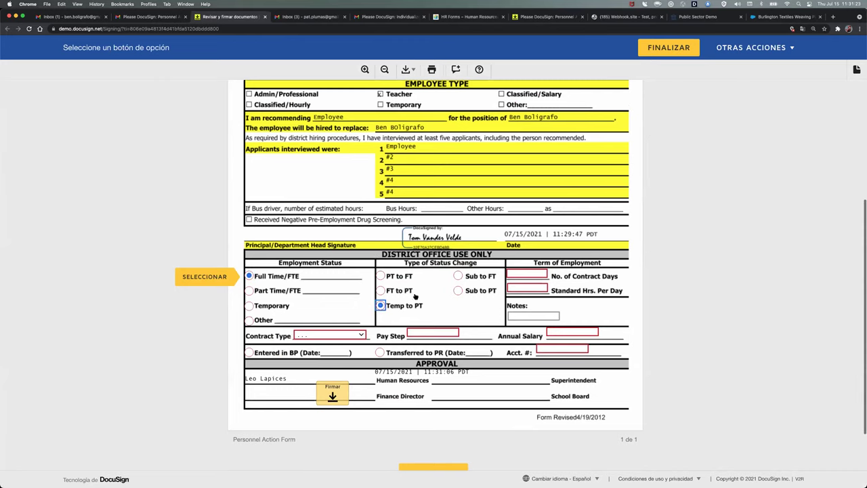
click(521, 269)
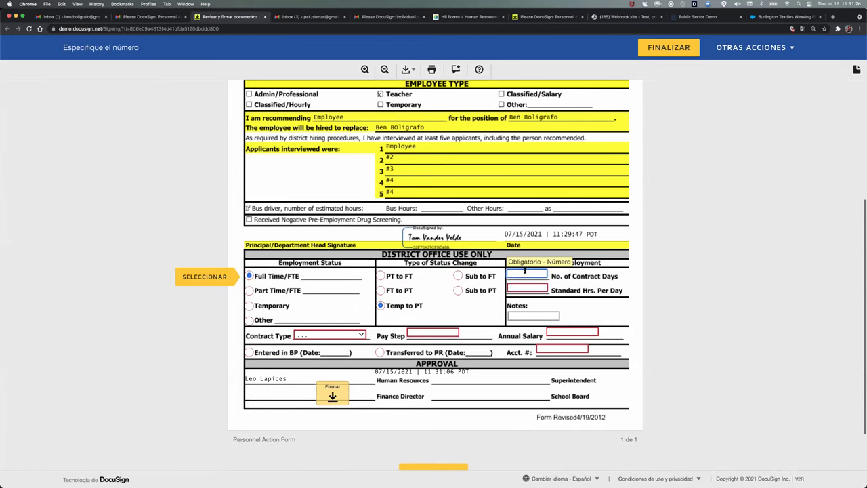
text(3)
key(Tab)
text(8)
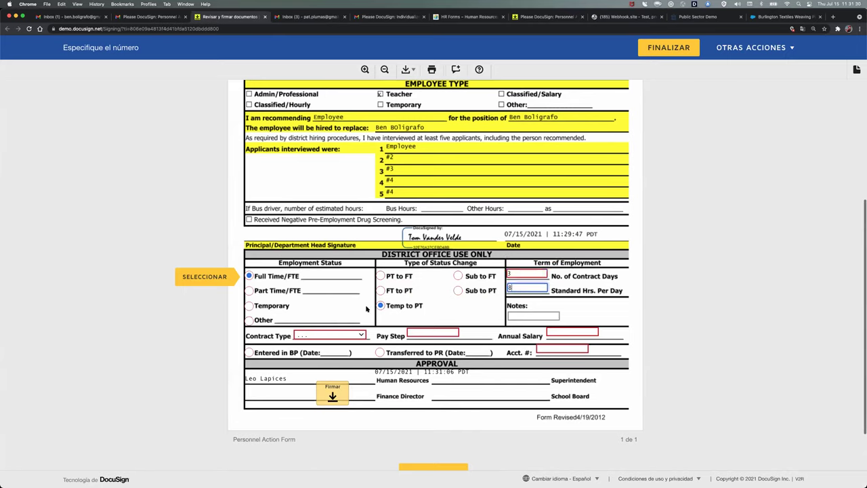
click(330, 336)
click(332, 336)
- Enter pay step F, salary 45000, a PR transfer dated 07/15/2021 and the account number
click(420, 333)
text(F)
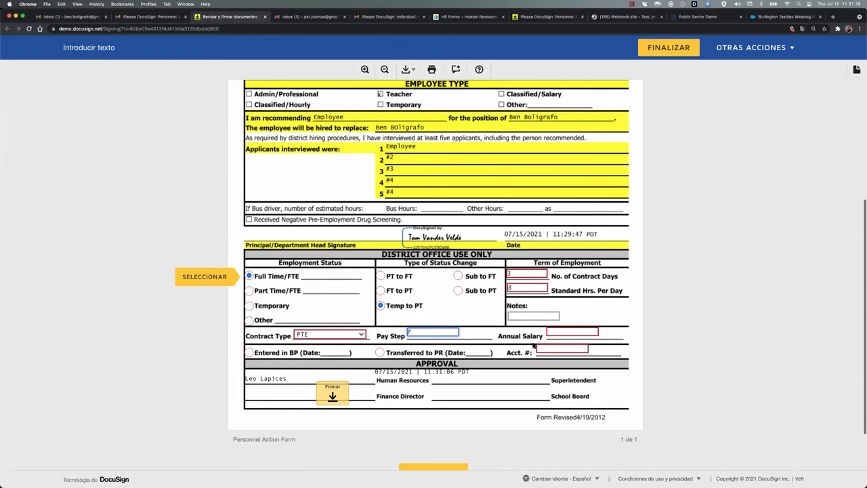
click(558, 331)
text(45000)
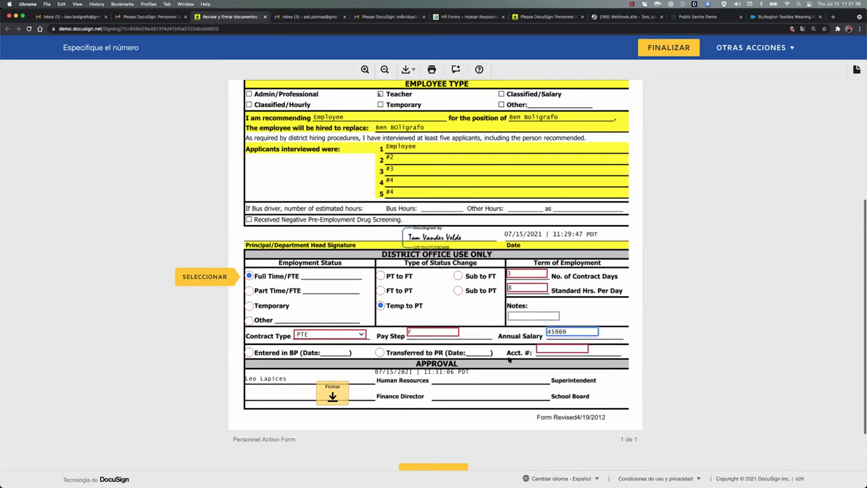
click(380, 354)
click(477, 351)
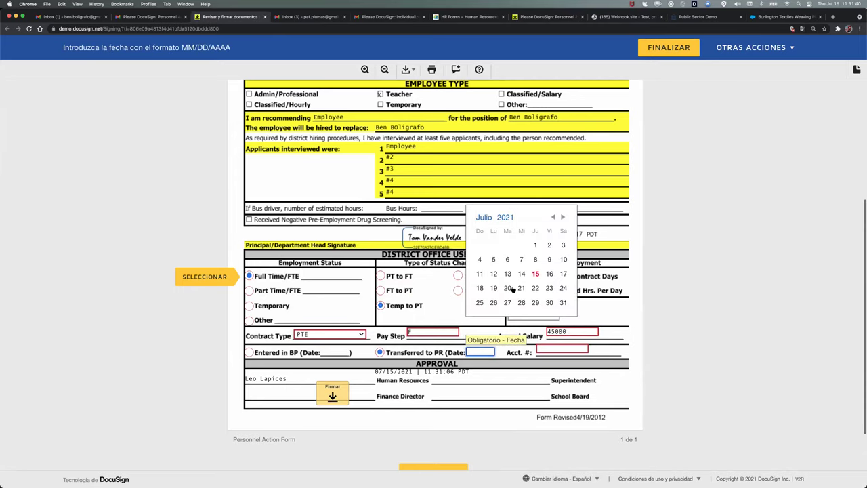
click(536, 273)
click(543, 350)
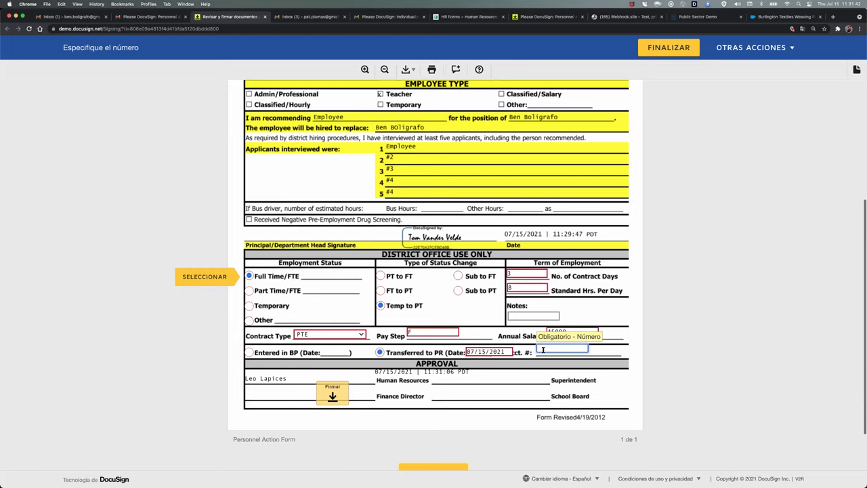
text(123123123)
click(333, 396)
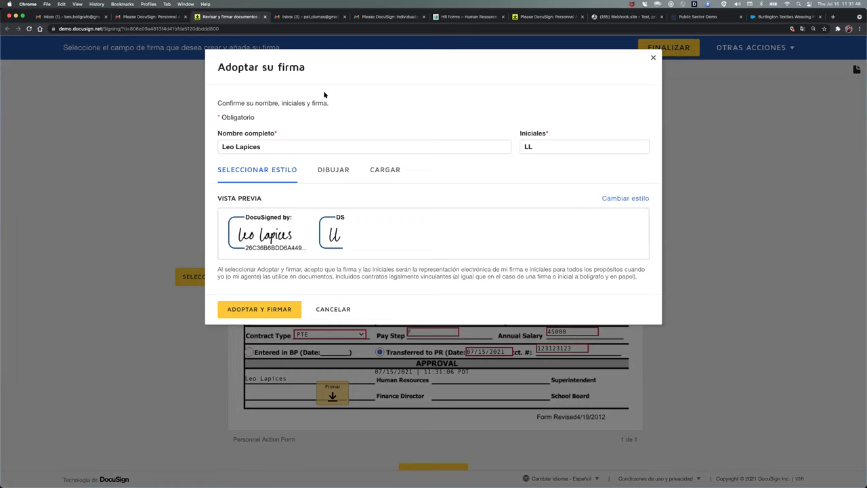
- Adopt the signature on the approval line, finish the form and decline saving a copy
click(259, 310)
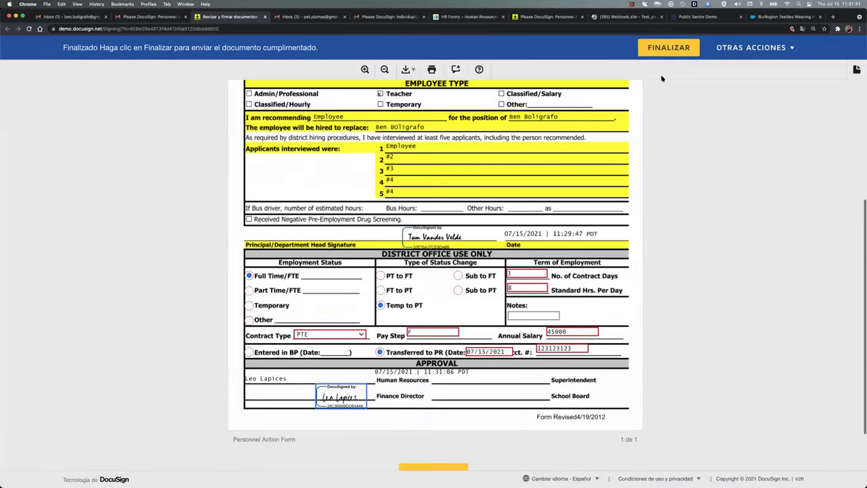
click(663, 56)
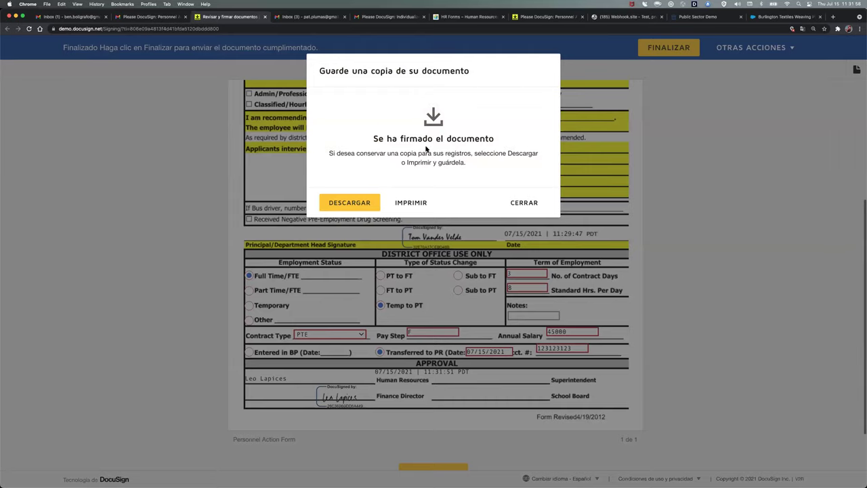
click(522, 204)
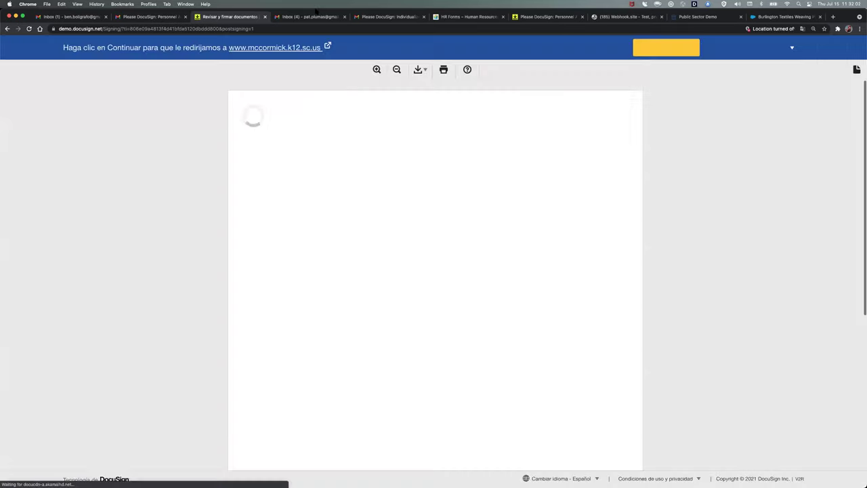
- Close the signing tab and open the Personnel Action Form's action menu in DocuSign's Templates list
key(super+w)
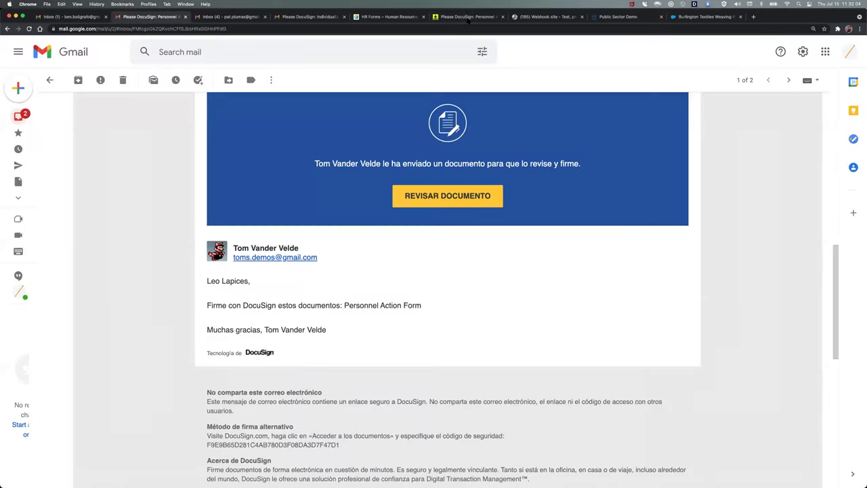
click(468, 18)
click(302, 52)
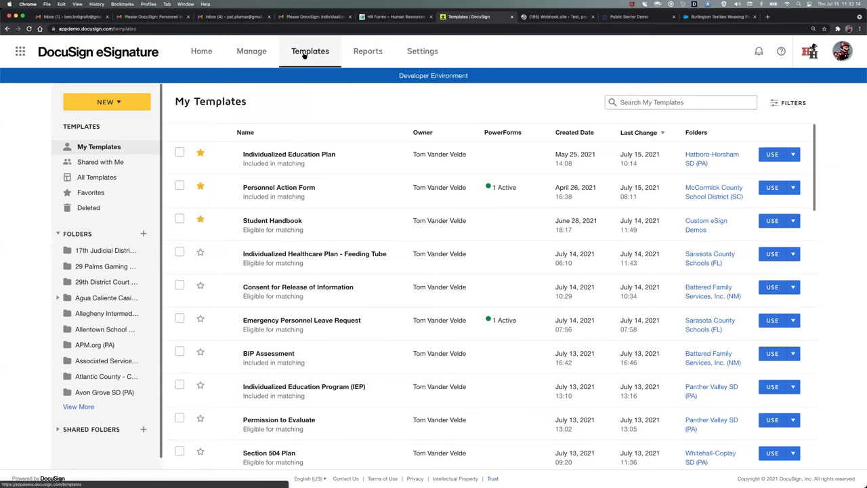
click(198, 54)
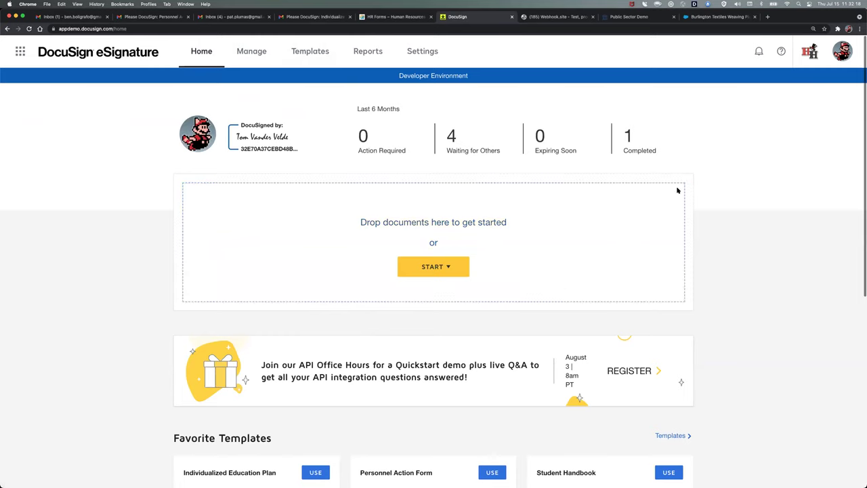
click(458, 273)
click(300, 54)
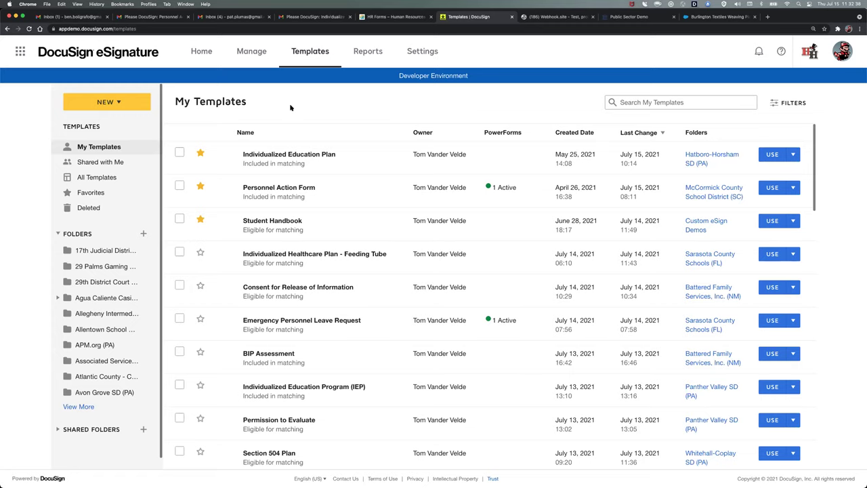
click(794, 189)
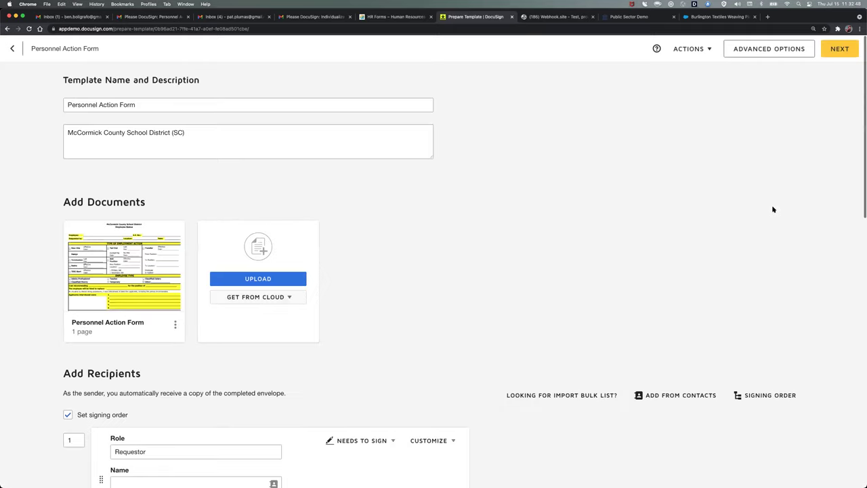
click(155, 103)
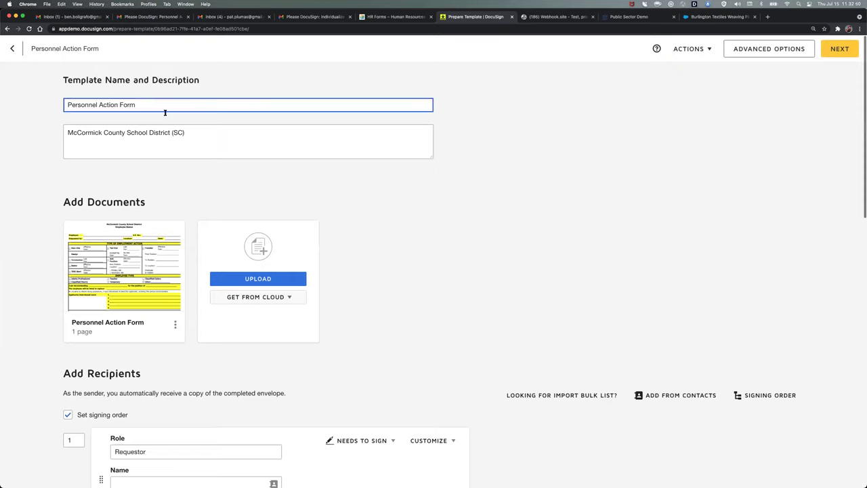
click(210, 134)
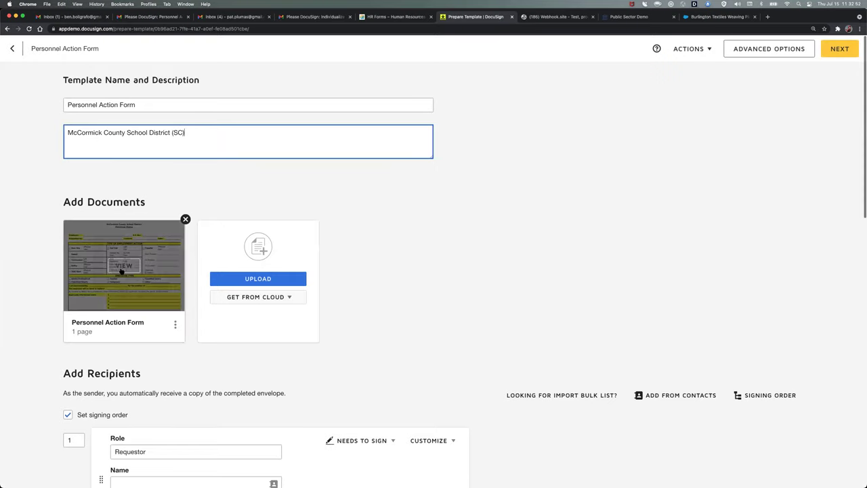
click(260, 281)
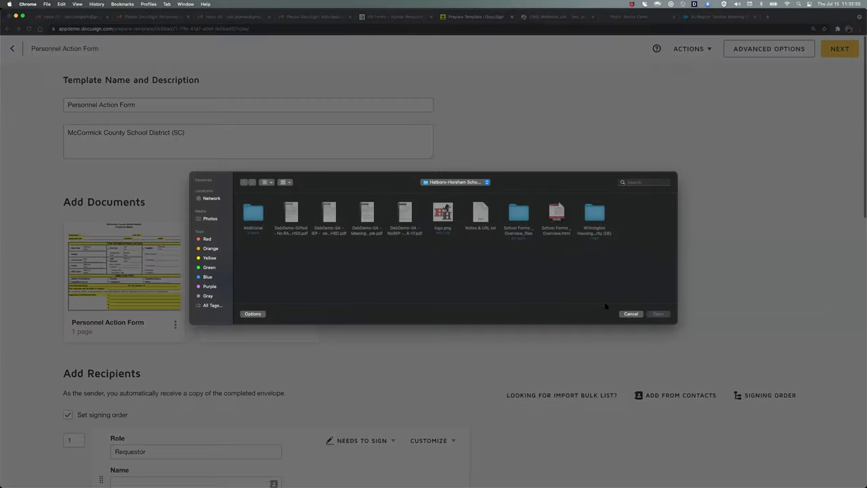
click(631, 314)
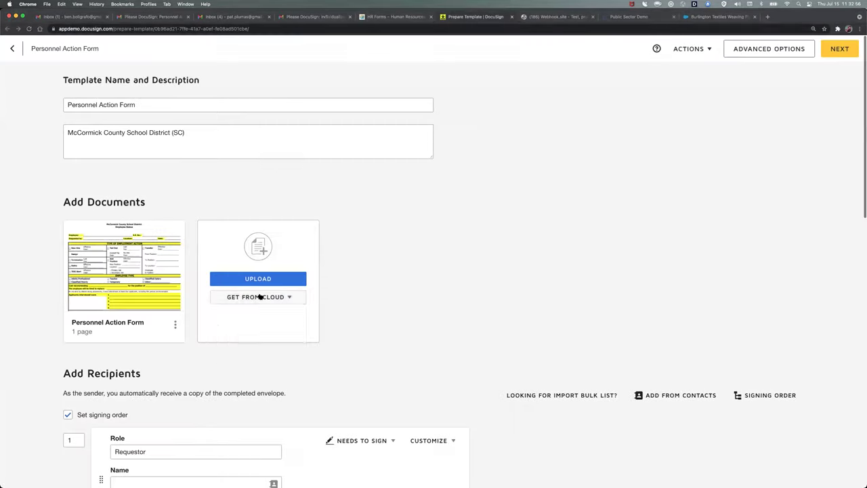
click(266, 296)
click(426, 273)
scroll(418, 339, down, 5)
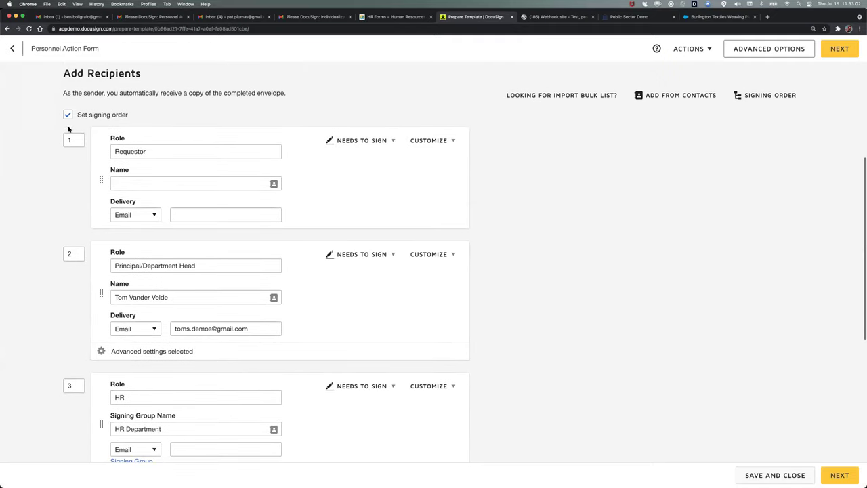
scroll(48, 224, down, 3)
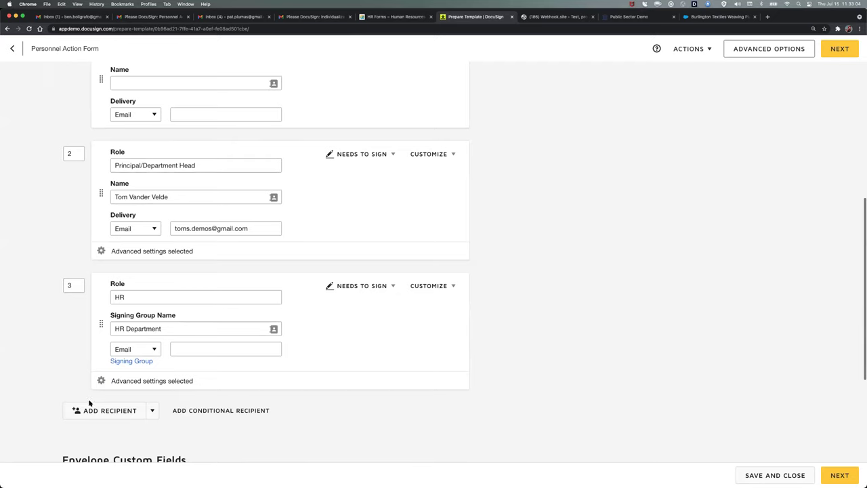
click(94, 411)
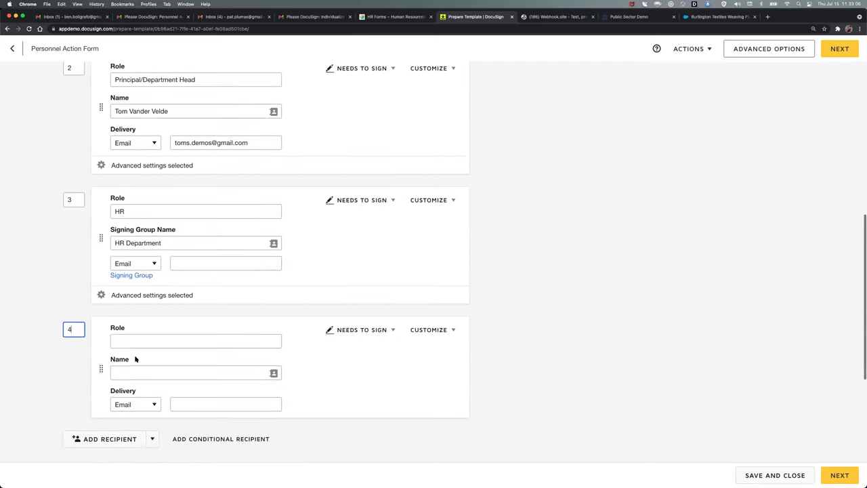
click(480, 366)
scroll(497, 287, up, 5)
click(159, 141)
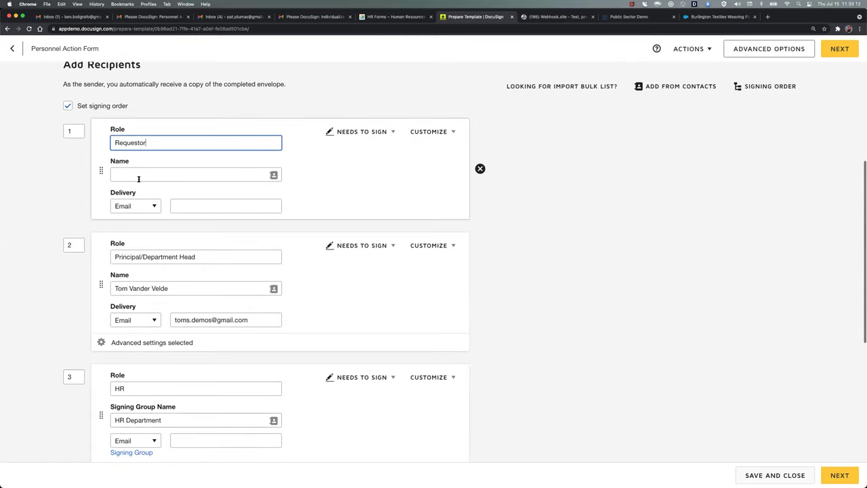
click(156, 204)
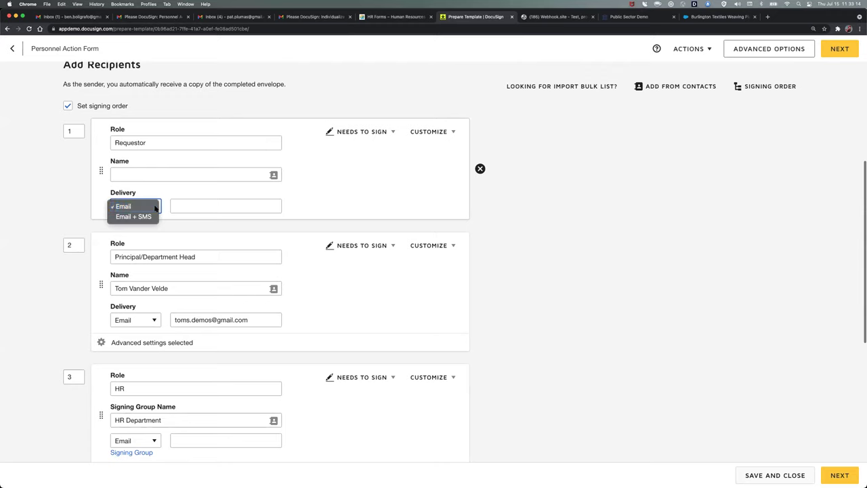
click(133, 206)
click(392, 131)
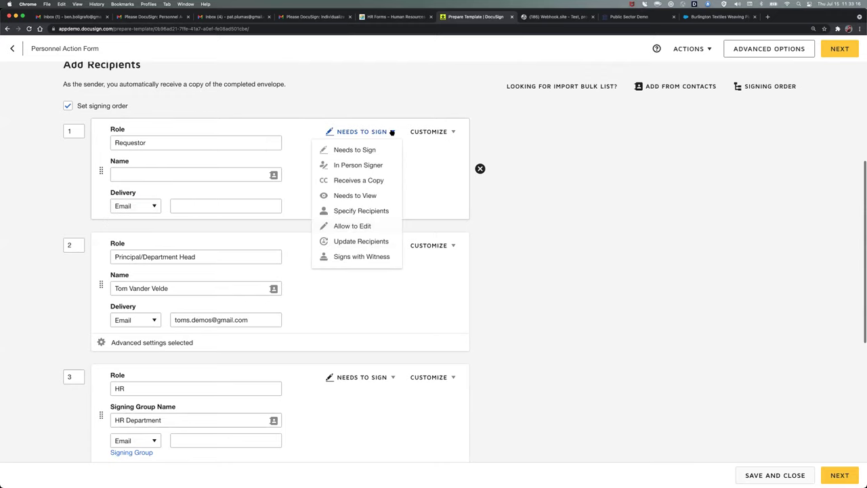
click(392, 132)
click(453, 132)
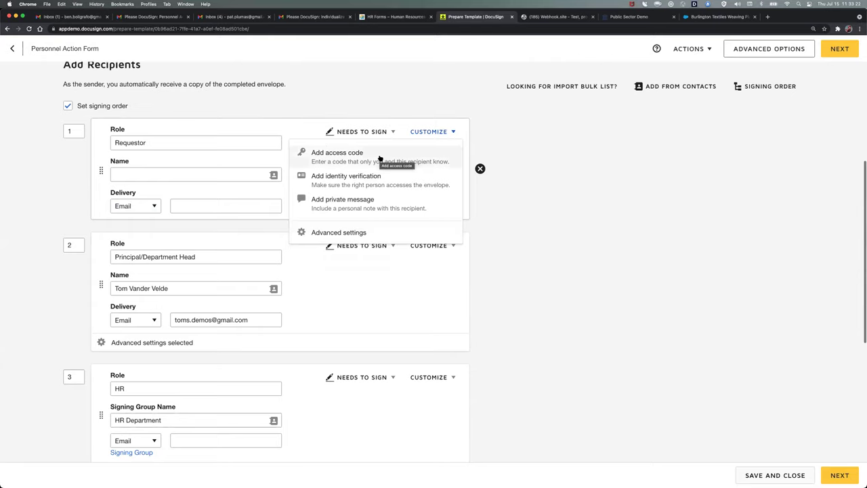
click(349, 233)
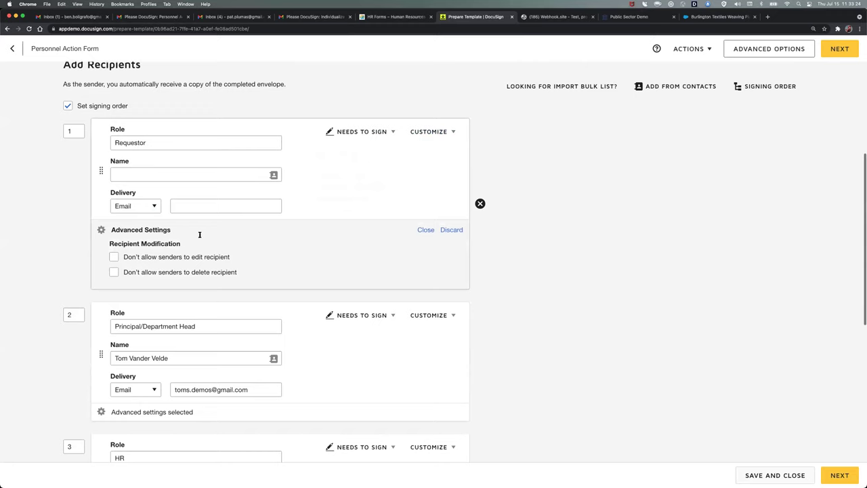
click(451, 230)
click(449, 132)
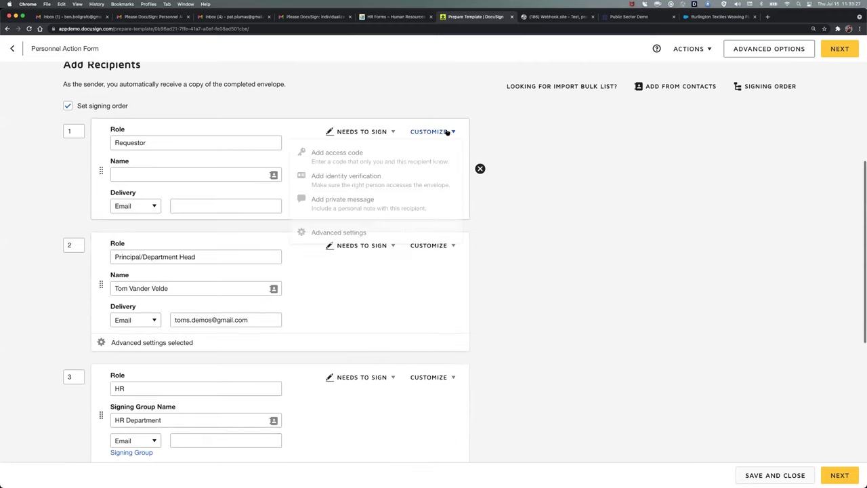
click(350, 179)
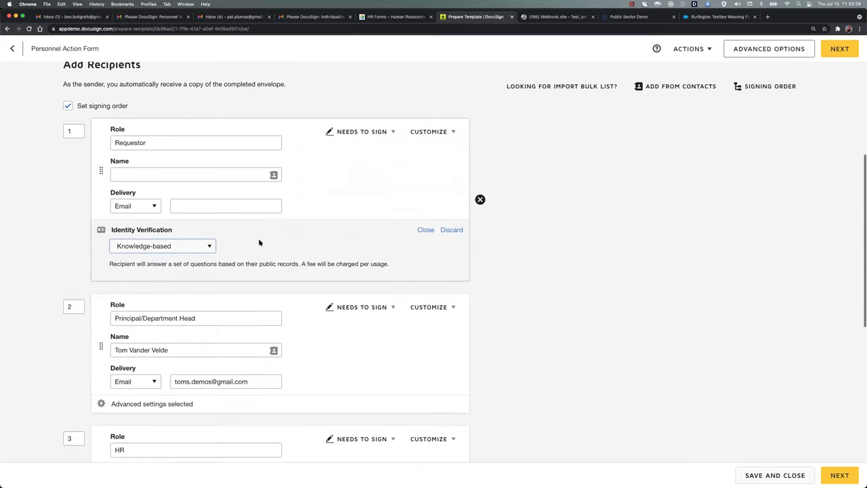
click(449, 230)
scroll(393, 285, down, 2)
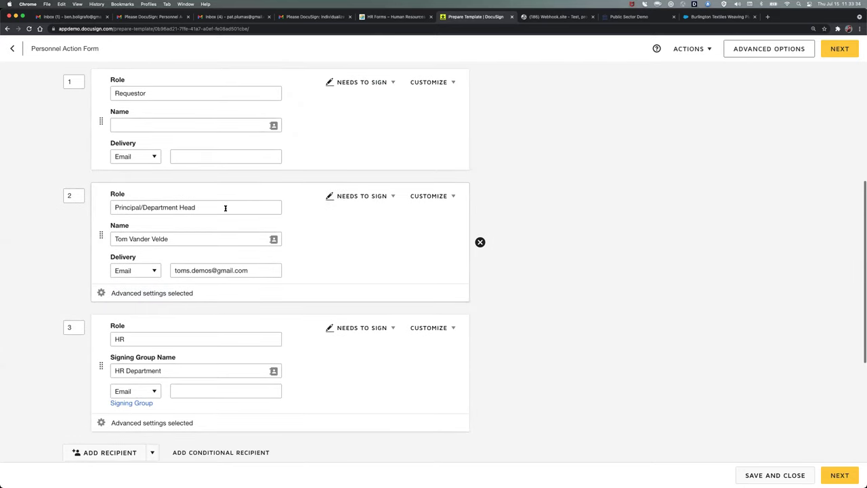
click(170, 294)
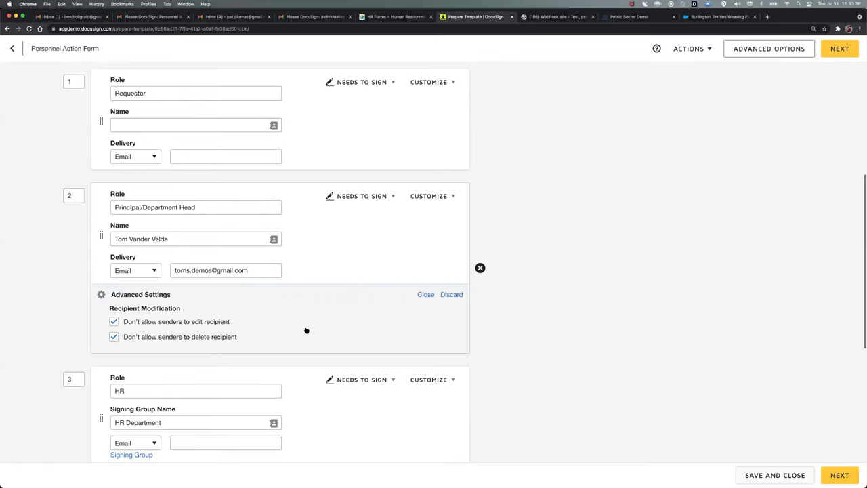
click(426, 295)
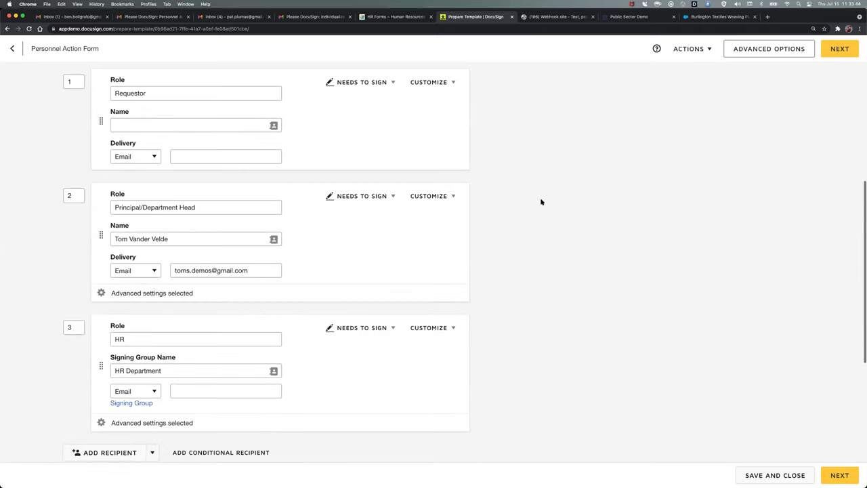
click(134, 403)
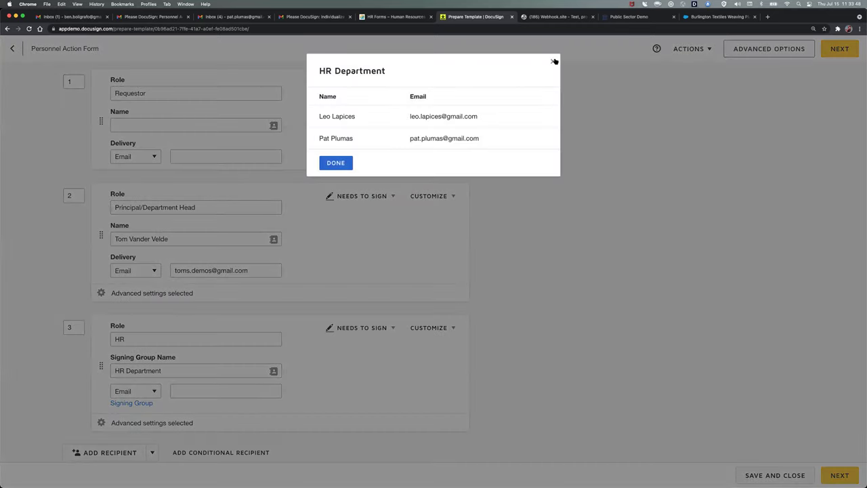
click(554, 61)
scroll(548, 192, down, 5)
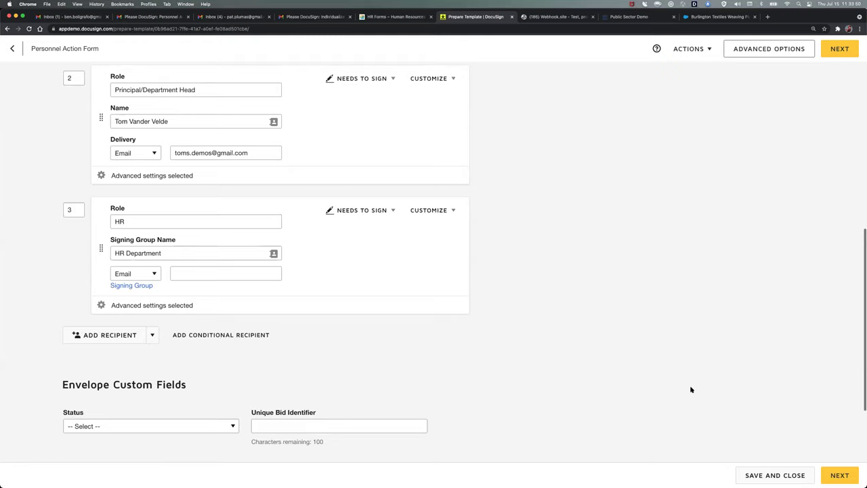
scroll(659, 379, down, 3)
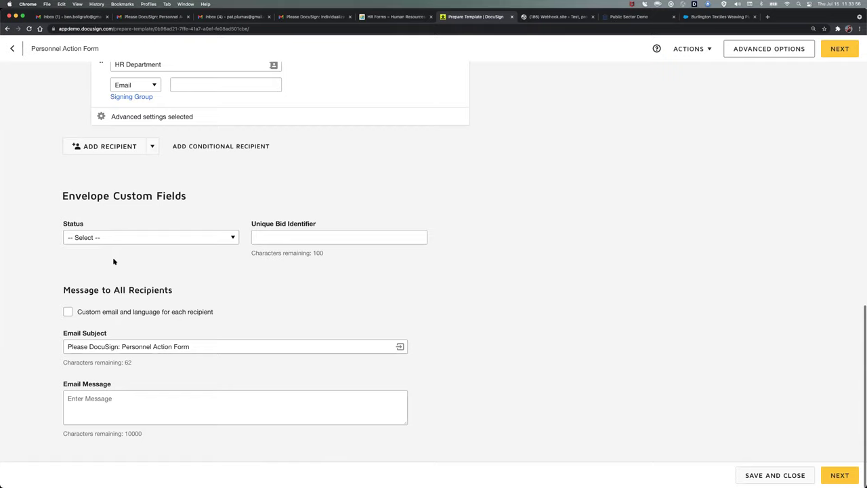
click(67, 312)
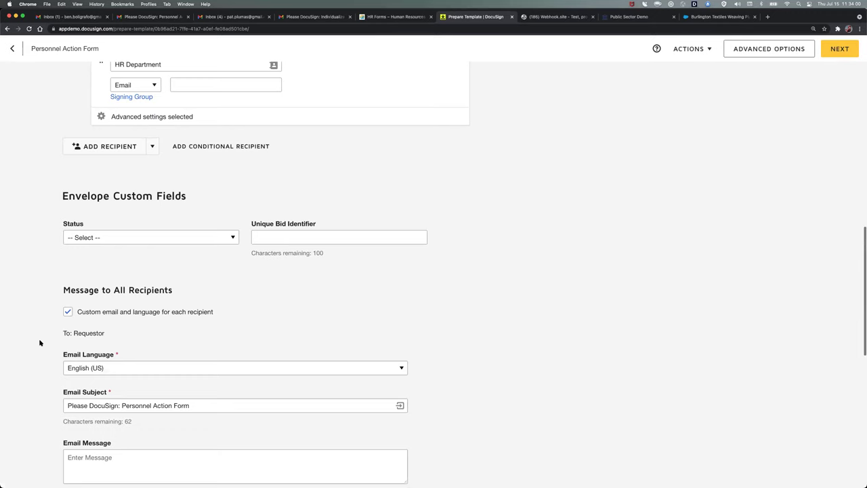
scroll(40, 341, down, 3)
click(401, 259)
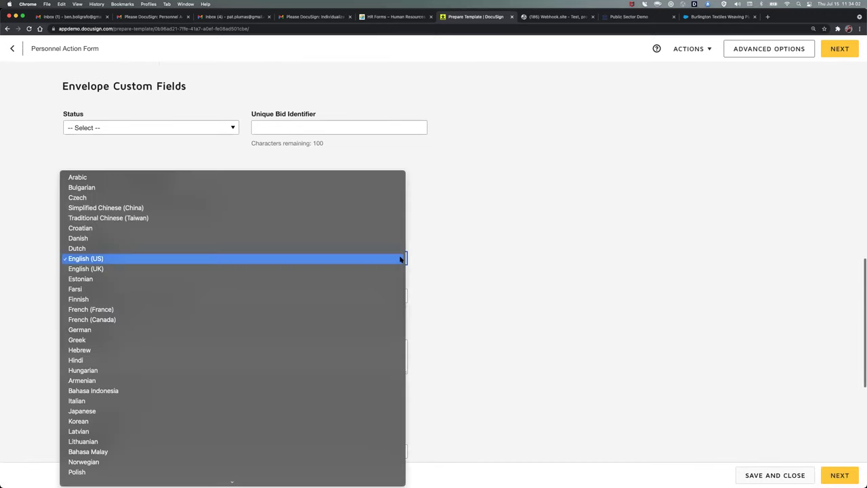
scroll(352, 335, down, 5)
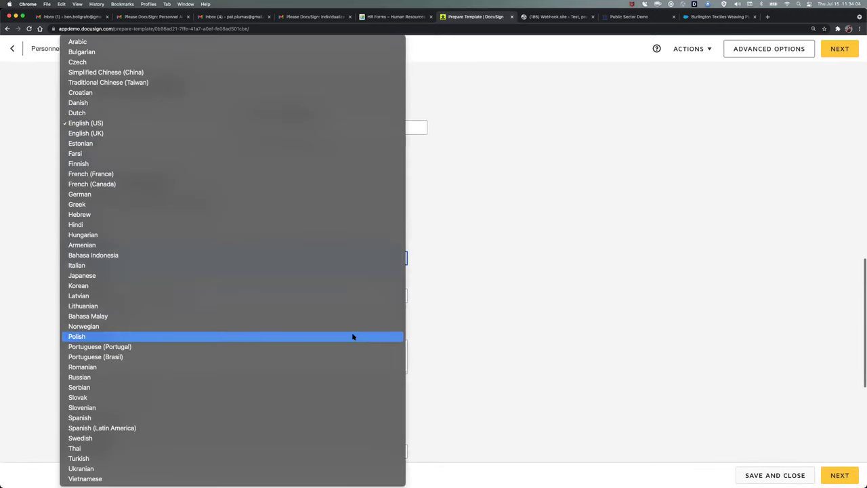
click(504, 257)
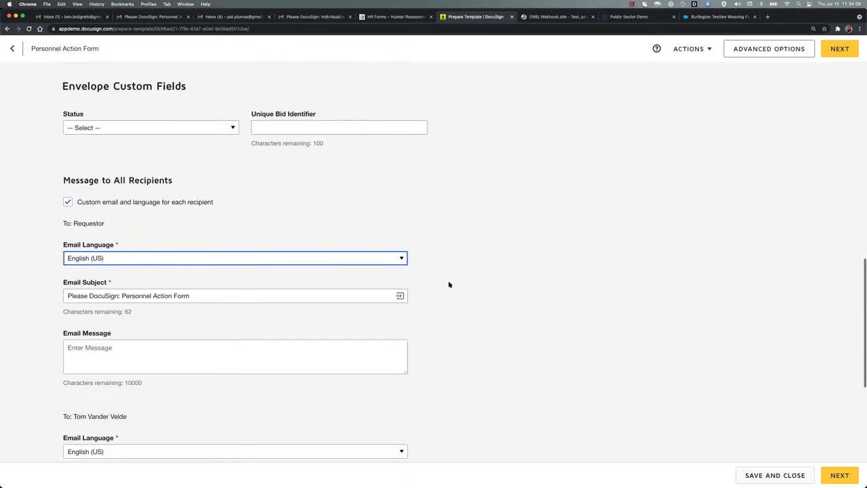
scroll(470, 333, down, 3)
click(190, 231)
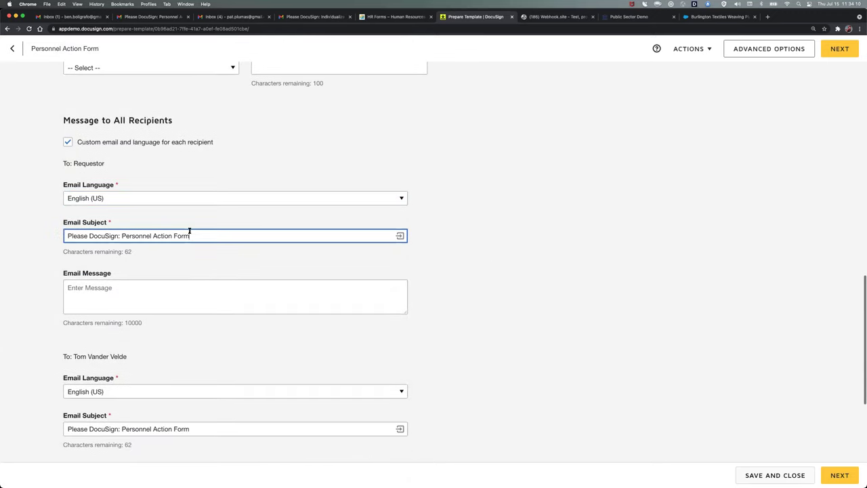
click(110, 288)
scroll(111, 313, down, 2)
scroll(111, 312, up, 4)
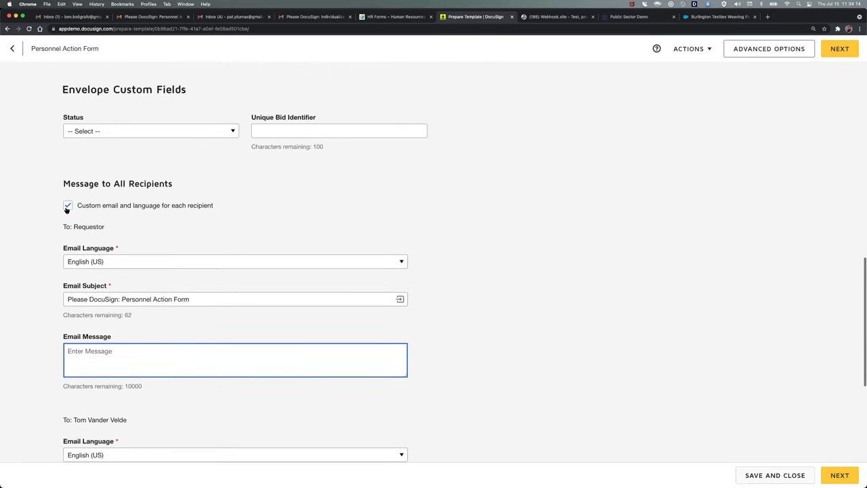
click(67, 207)
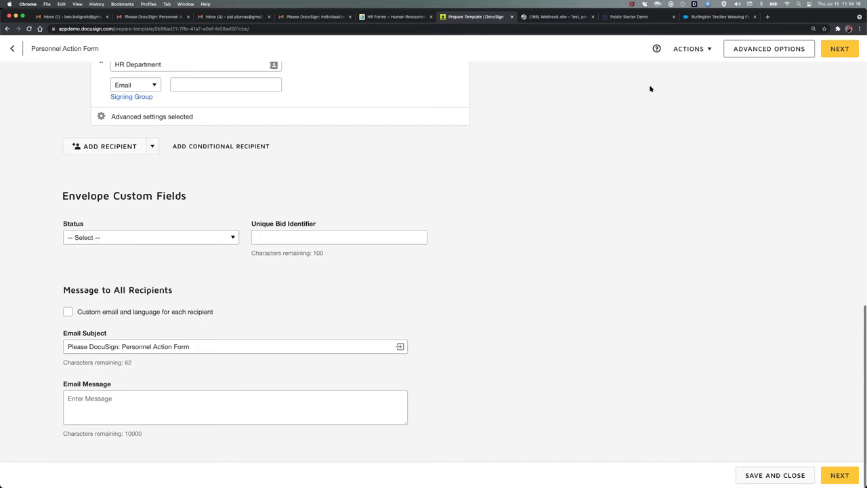
- Turn on automatic reminders: first after 1 day, then every 1 day, and save
click(751, 52)
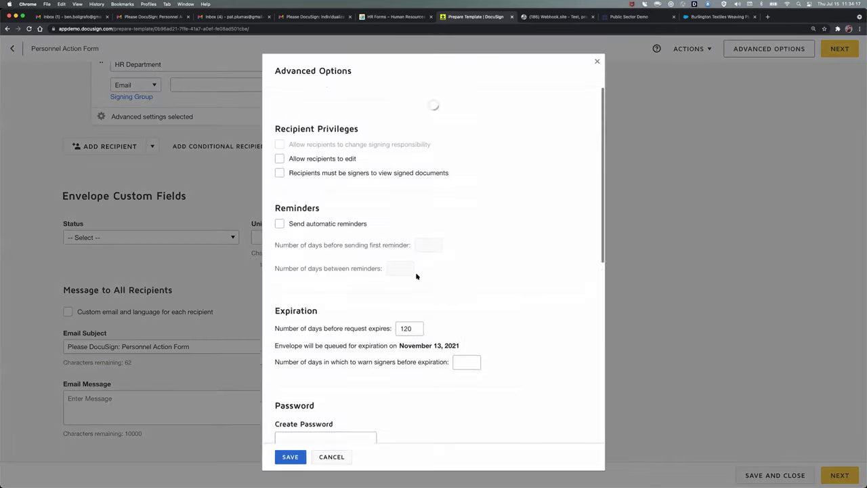
click(280, 212)
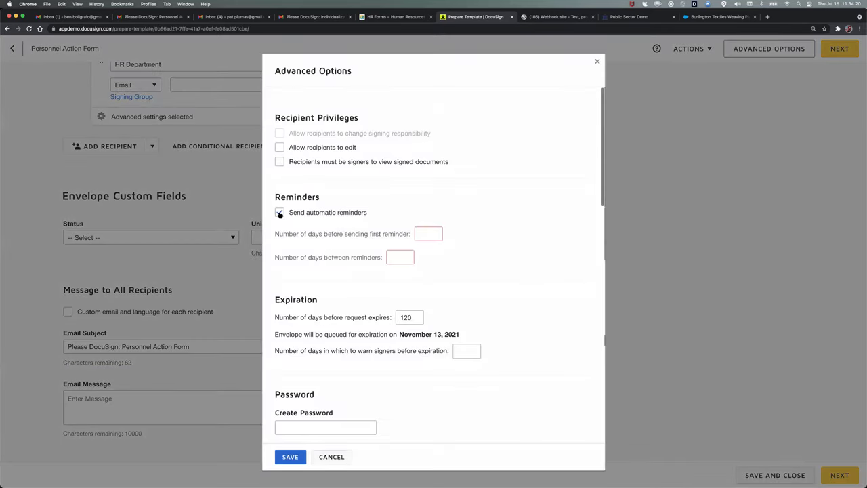
click(433, 233)
click(400, 255)
click(435, 233)
click(395, 258)
scroll(386, 256, down, 3)
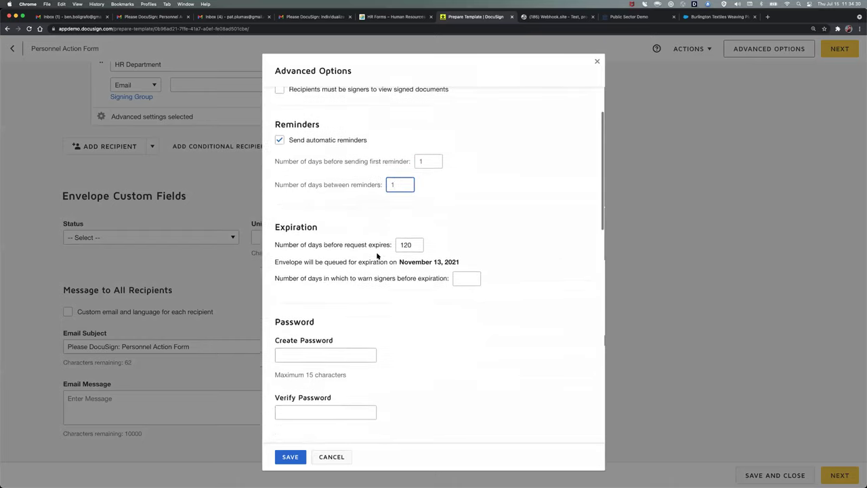
click(291, 460)
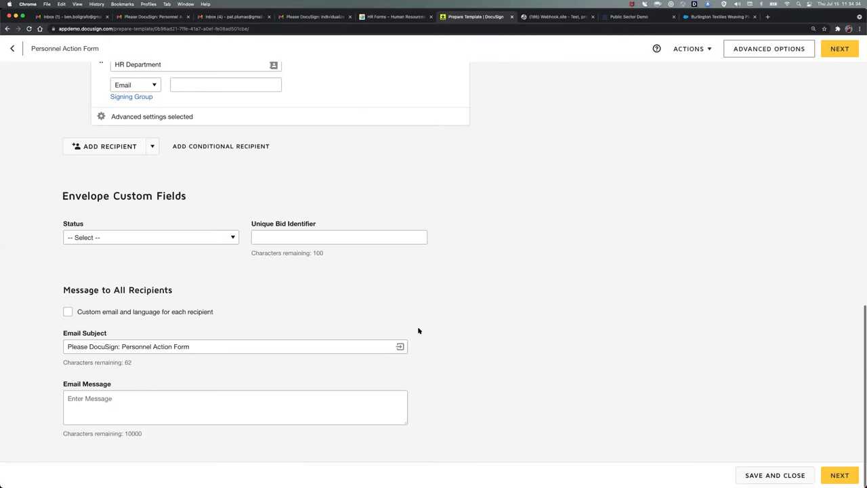
- Go to the Add Fields page and keep Requestor as the recipient for new fields
click(838, 476)
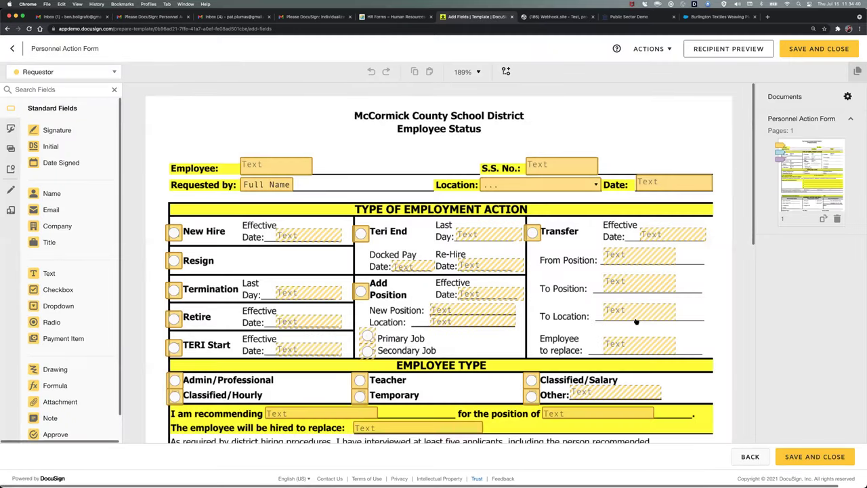
click(115, 72)
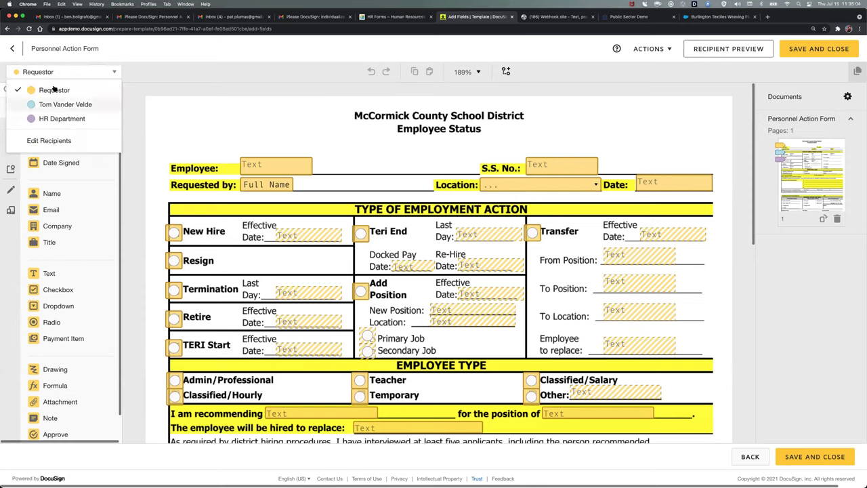
click(208, 120)
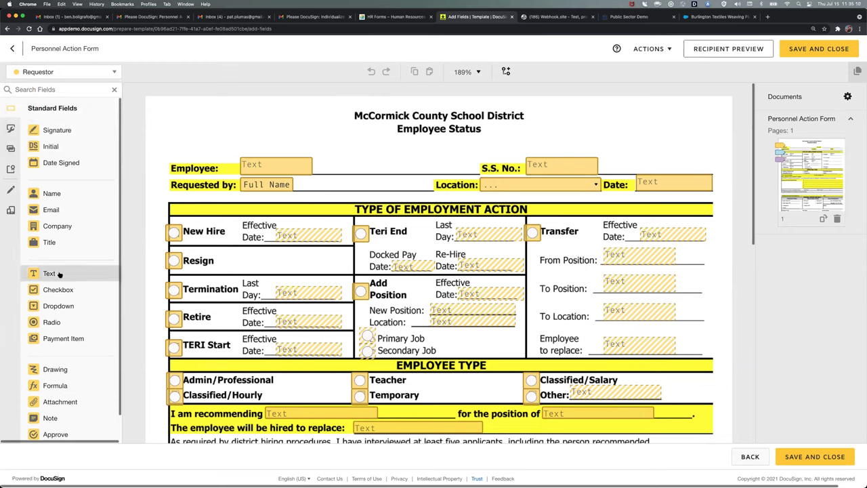
- Try a text field beside the Employee Status heading, then delete the stray text field
drag(58, 274, 542, 122)
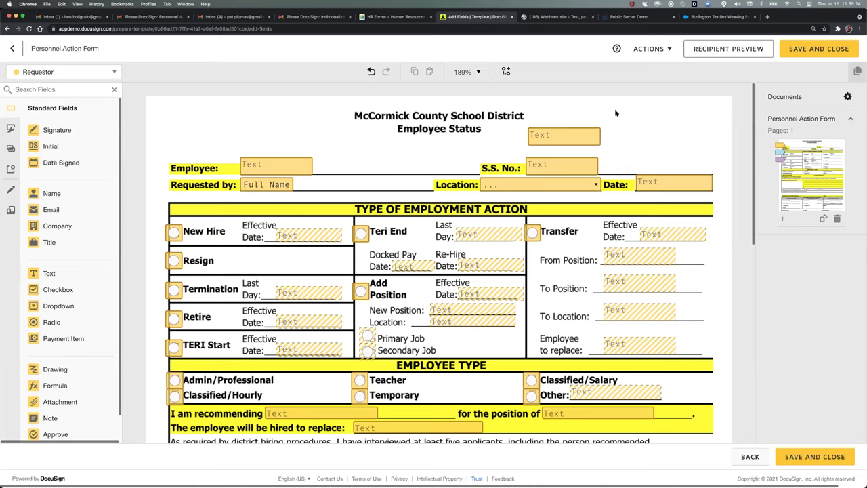
click(584, 133)
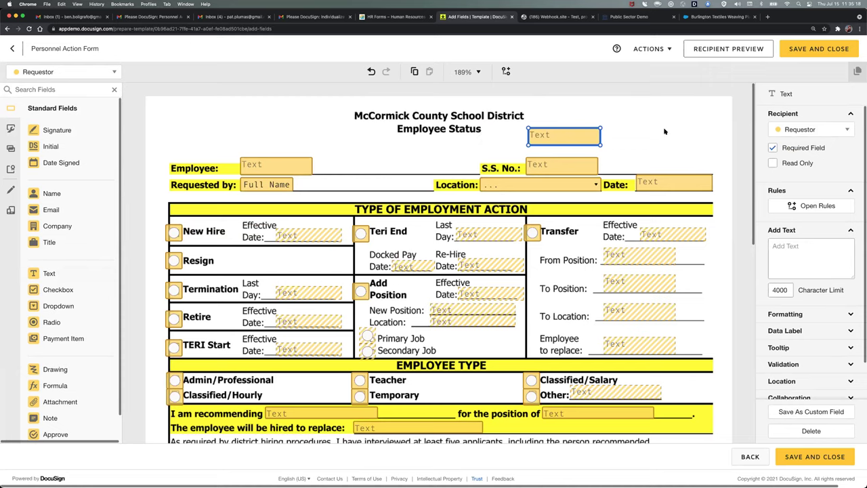
click(773, 149)
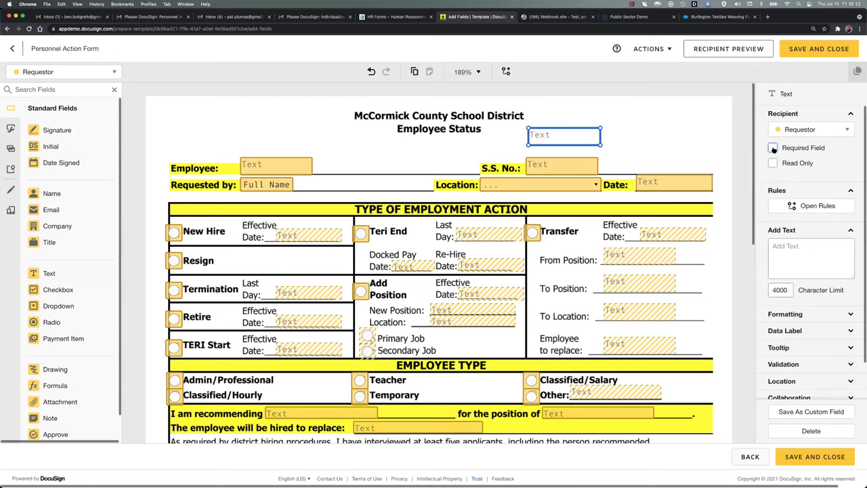
click(773, 149)
click(647, 114)
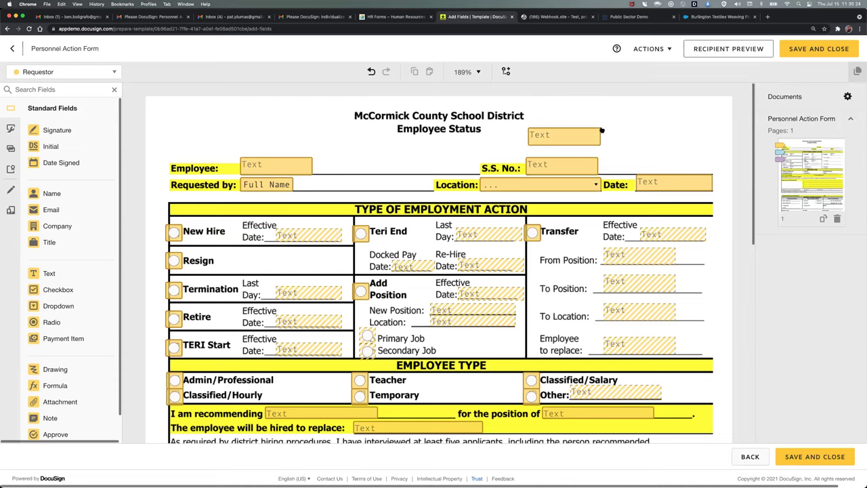
click(579, 139)
key(Delete)
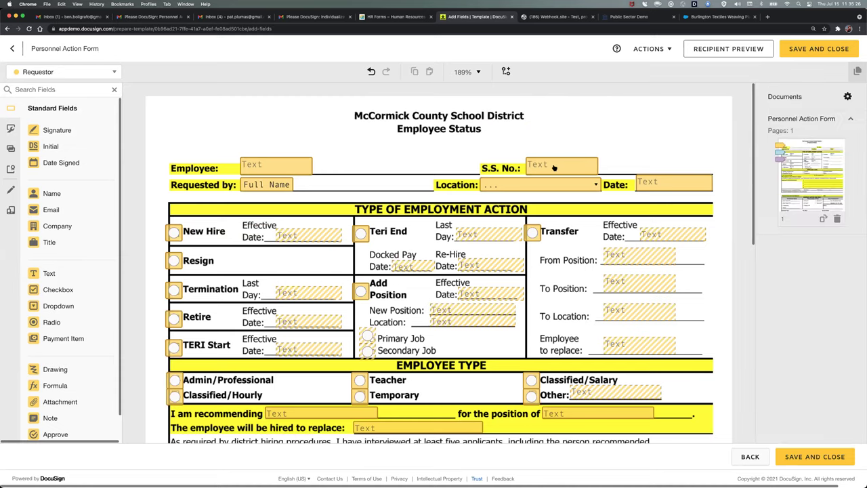
- Give the S.S. No. field SSN validation
click(555, 167)
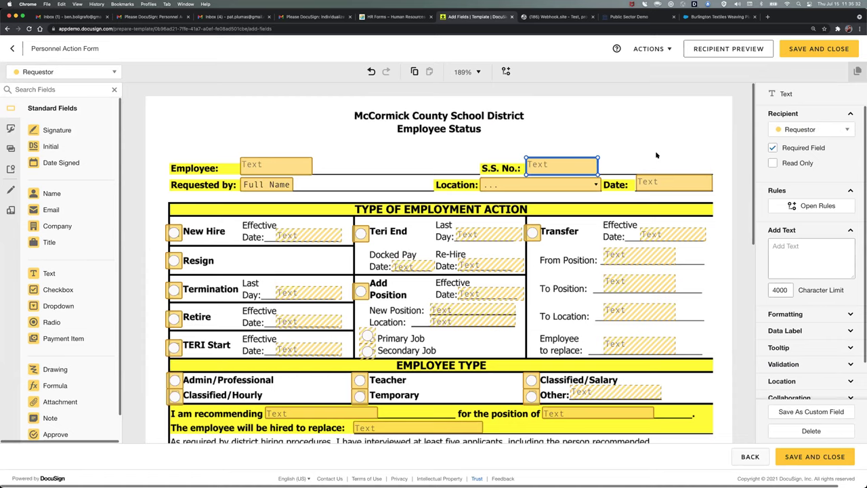
scroll(809, 234, down, 2)
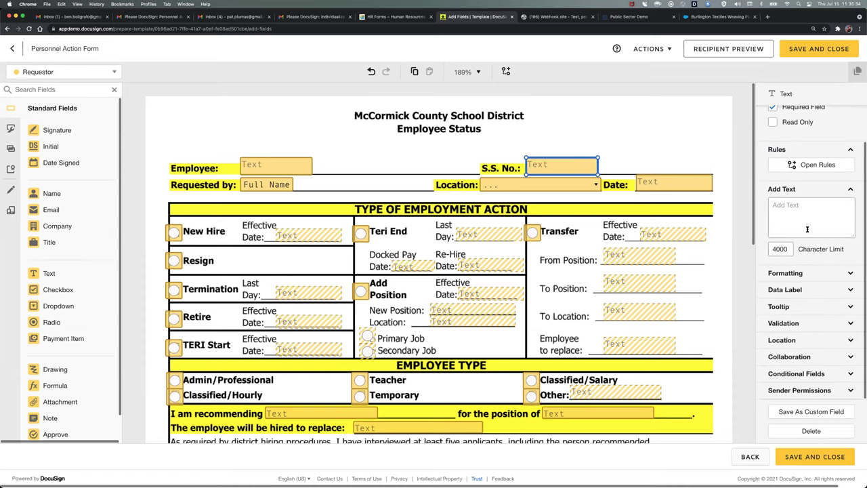
click(796, 324)
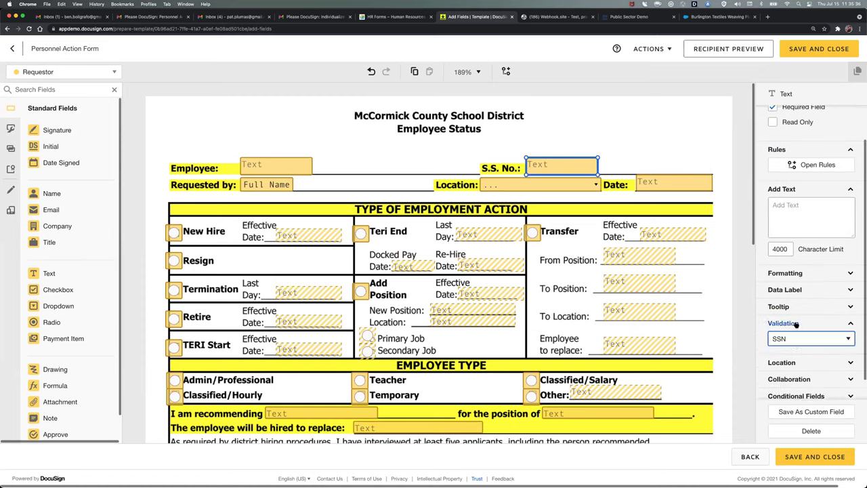
click(847, 341)
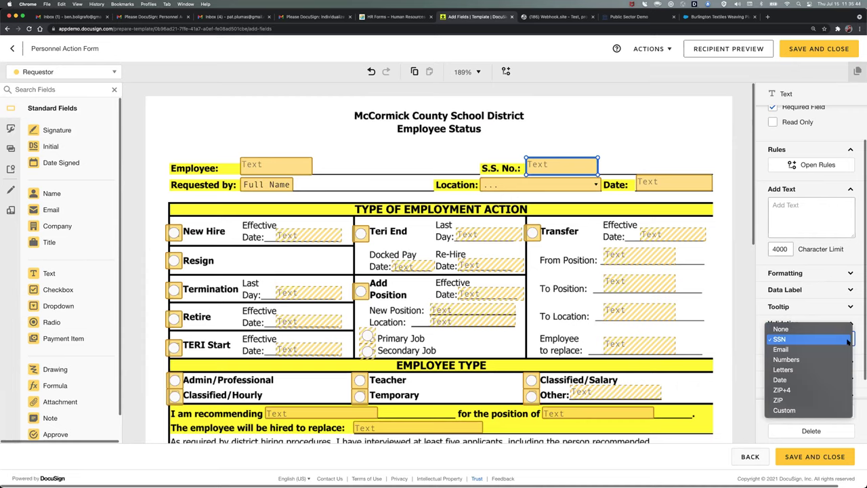
click(807, 339)
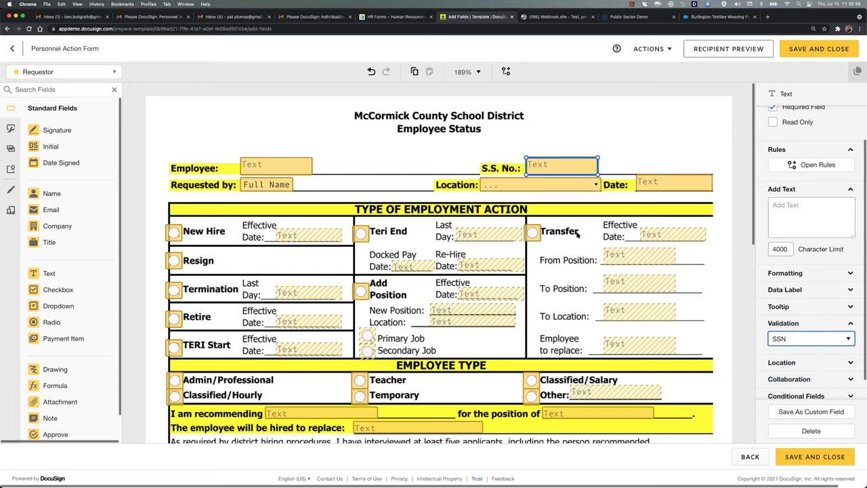
click(534, 234)
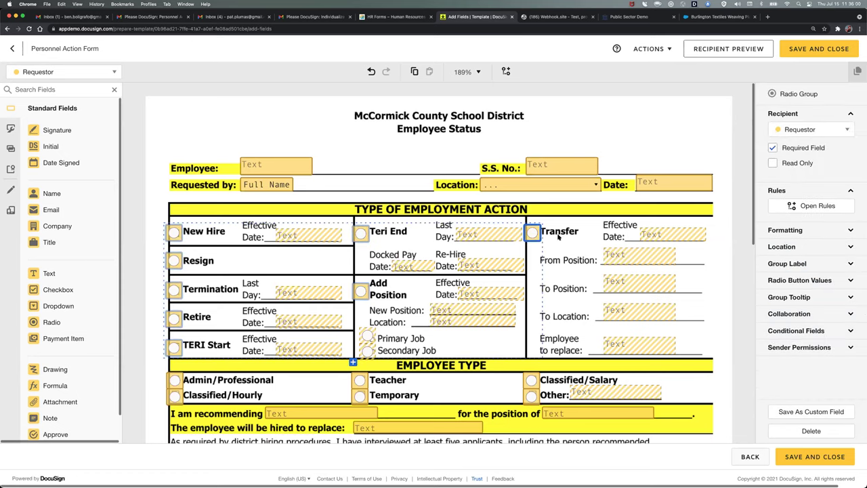
click(794, 332)
scroll(807, 364, down, 3)
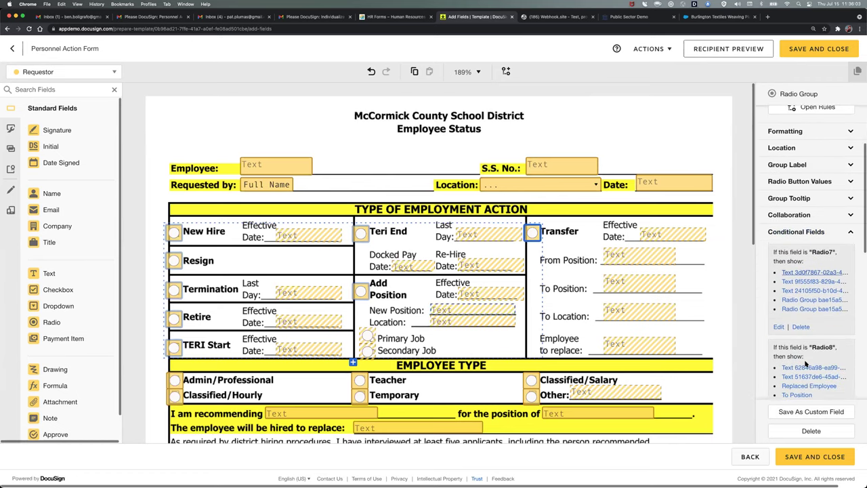
scroll(806, 364, down, 4)
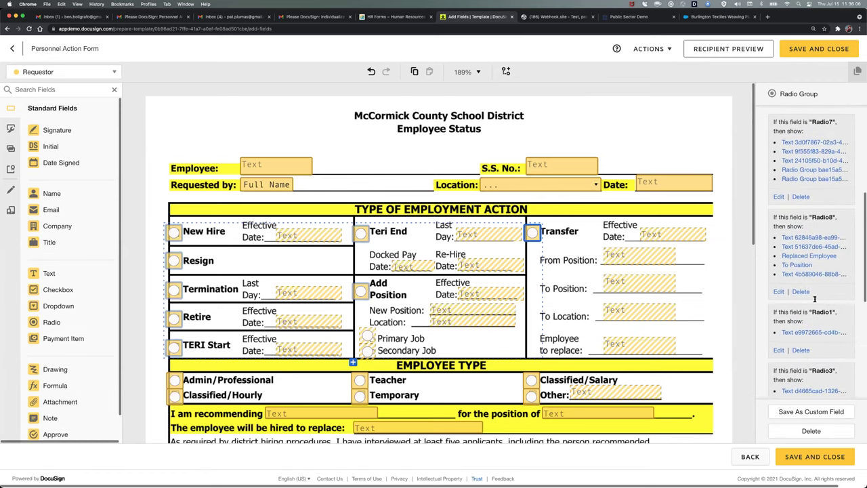
scroll(814, 328, down, 1)
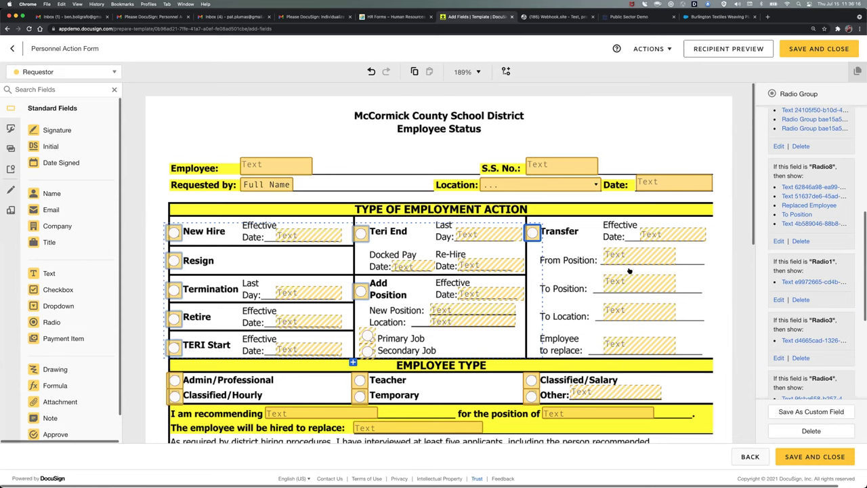
click(651, 132)
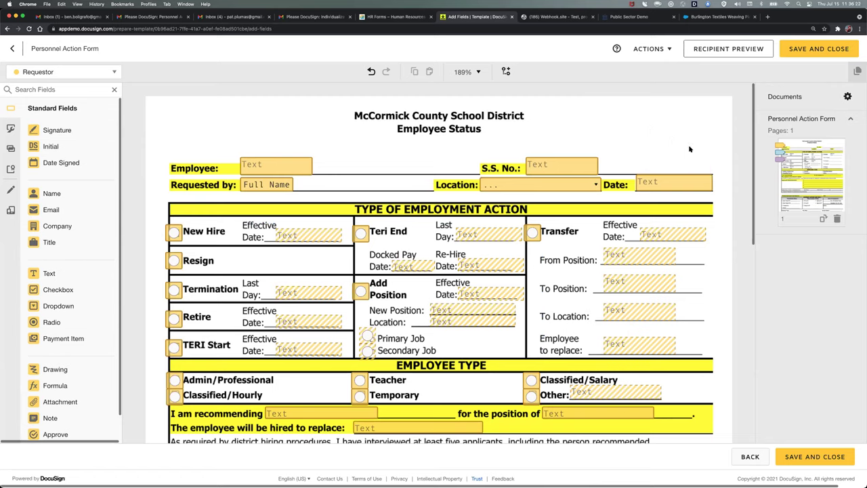
- Save and close the Personnel Action Form template and bring up the Sample-Bulk-Recipient workbook
click(814, 458)
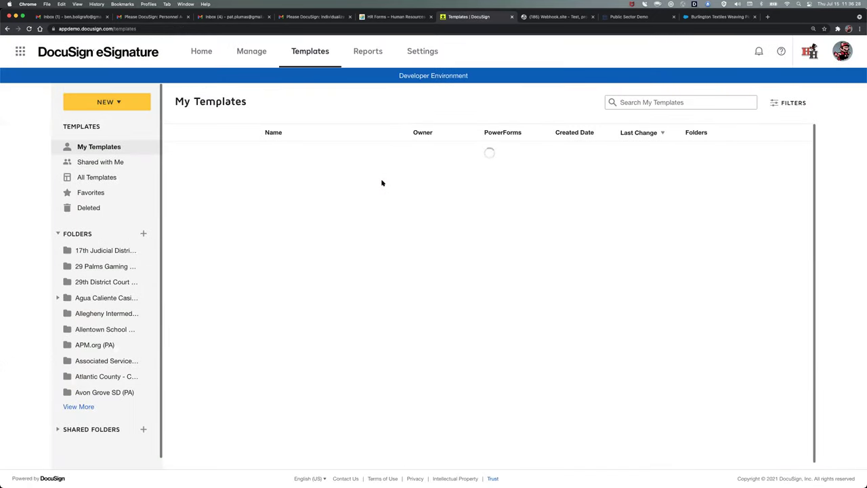
key(super+Tab)
key(super+Tab)
key(super+Tab)
key(super+Tab)
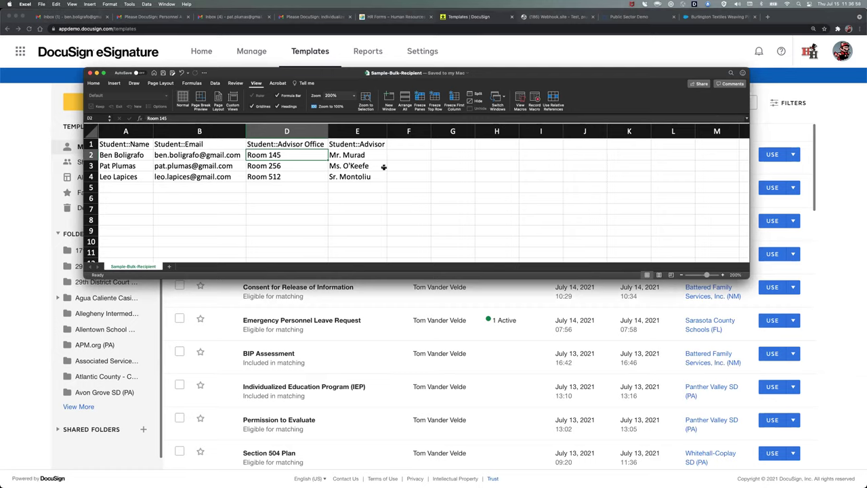
- Review the Student::Name, Email, Advisor Office and Advisor cells for the three students
click(371, 153)
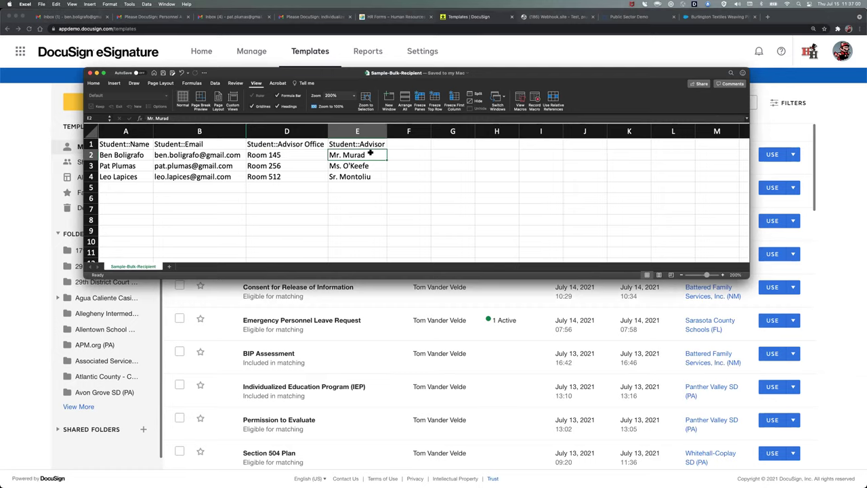
key(Left)
key(Left)
key(Left)
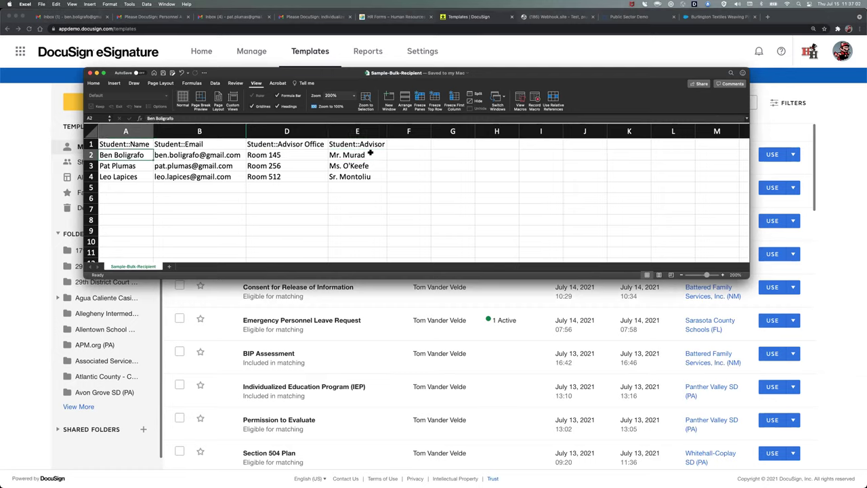
key(Down)
key(Down)
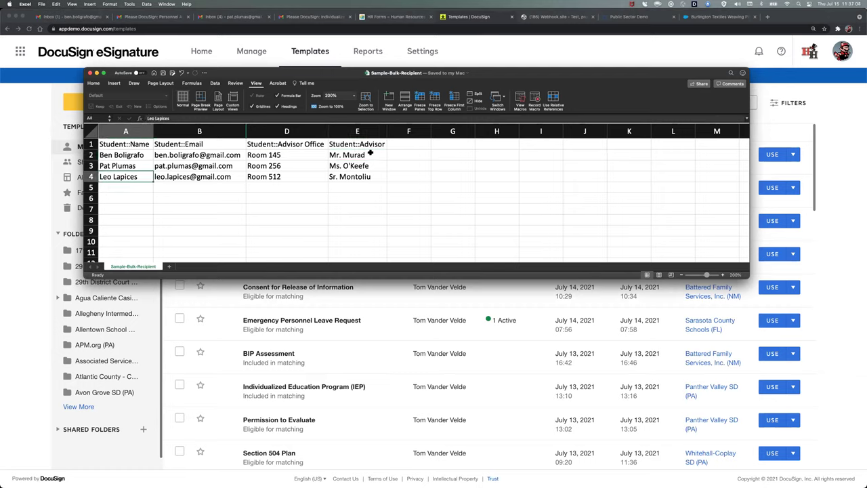
key(Up)
key(Up)
key(Right)
key(Down)
key(Down)
key(Up)
key(Up)
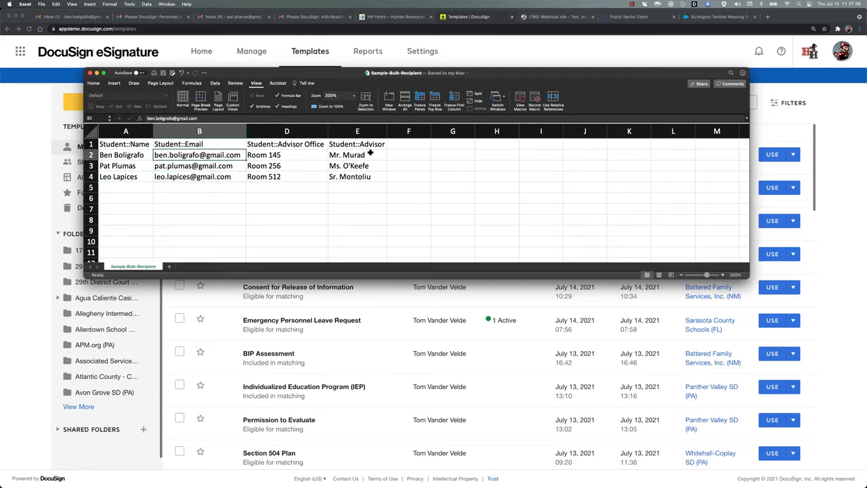
key(Right)
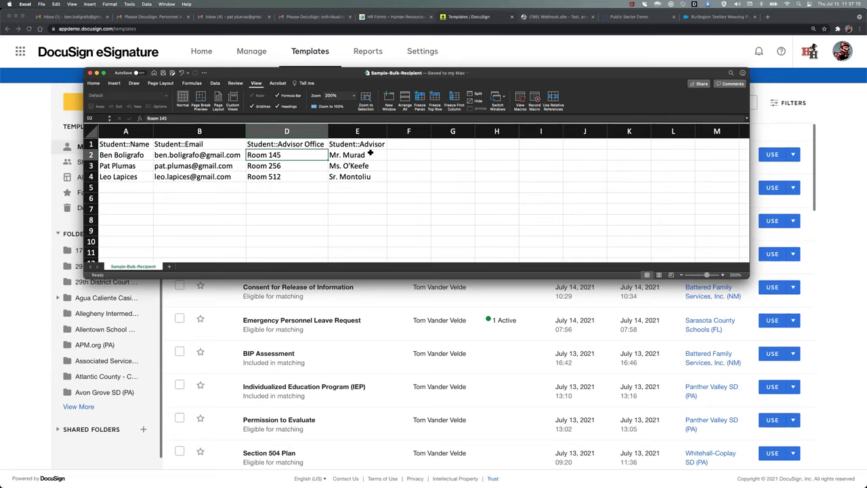
key(Right)
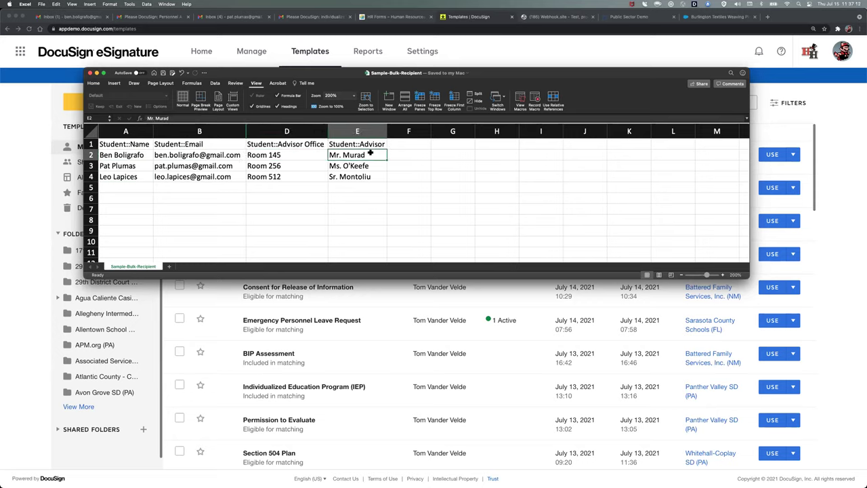
key(Left)
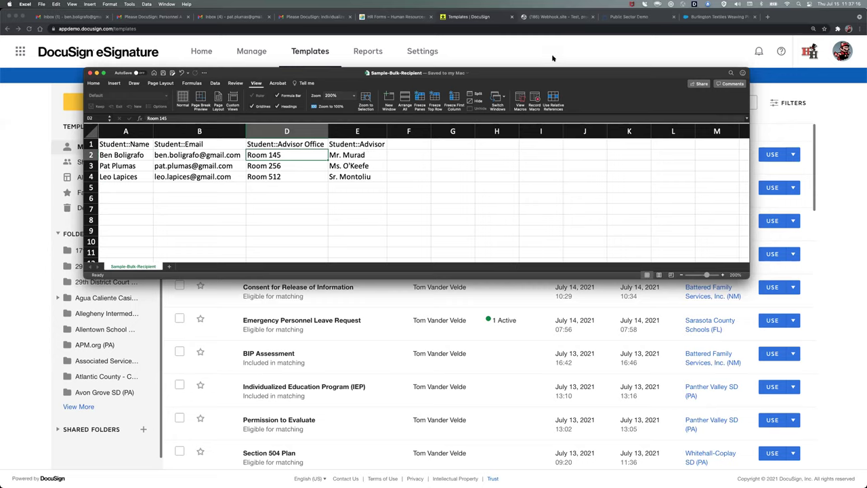
- Switch to the student's Gmail inbox, briefly revisiting the Student::Advisor Office column header
click(502, 51)
click(230, 16)
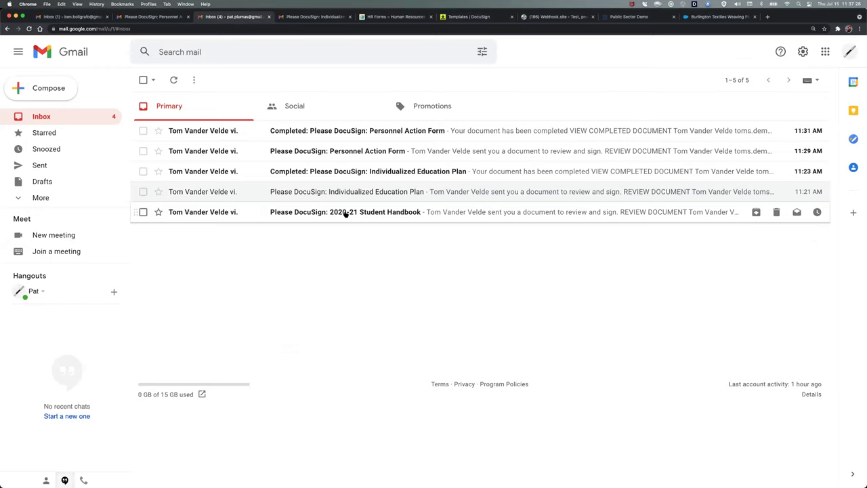
key(super+Tab)
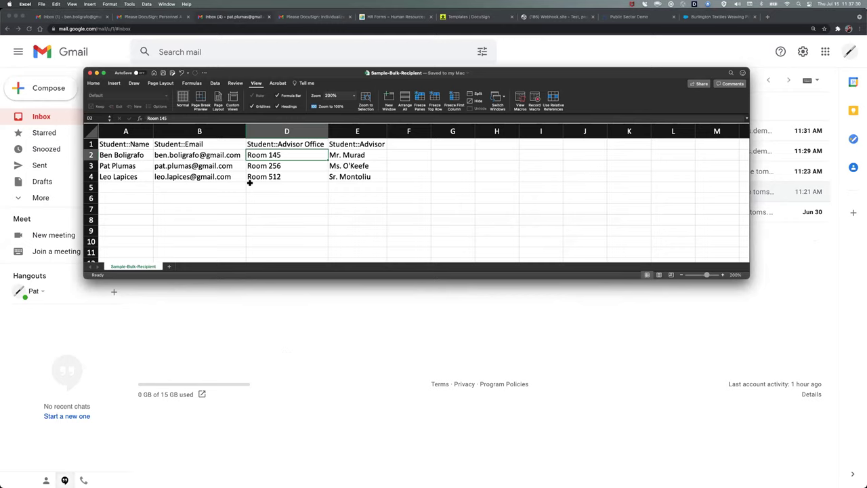
click(274, 143)
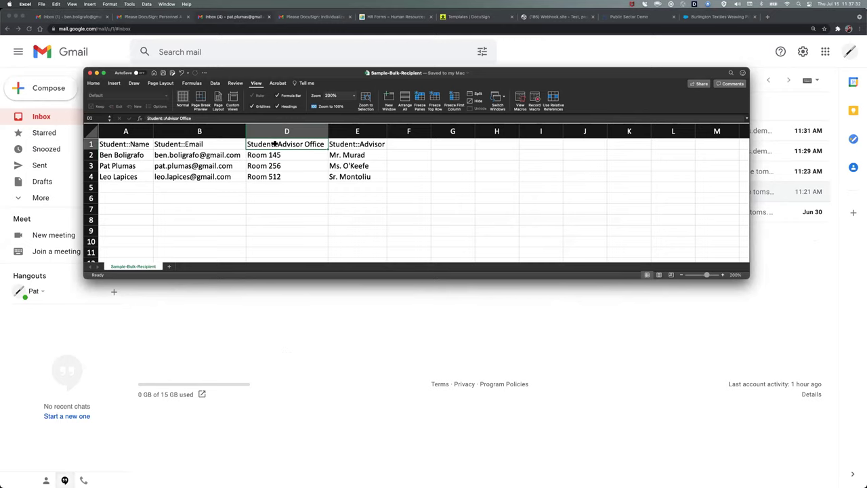
key(super+Tab)
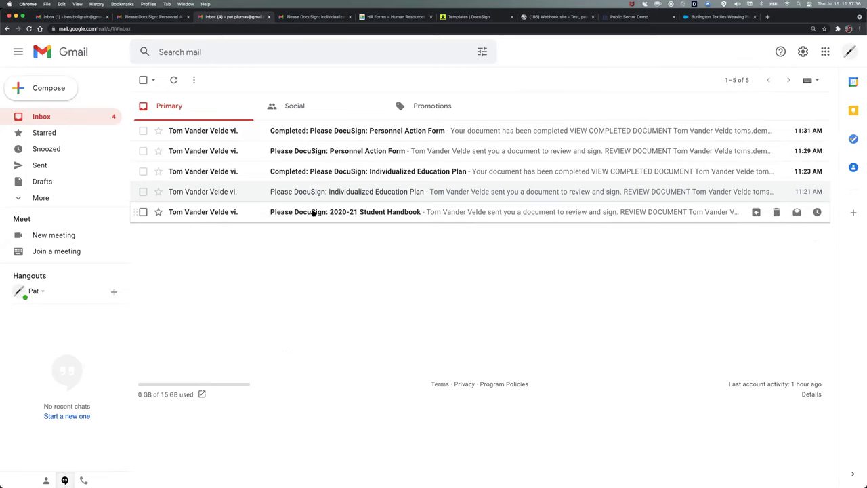
- Open a Student Handbook email's review link, then close the expired page
click(342, 214)
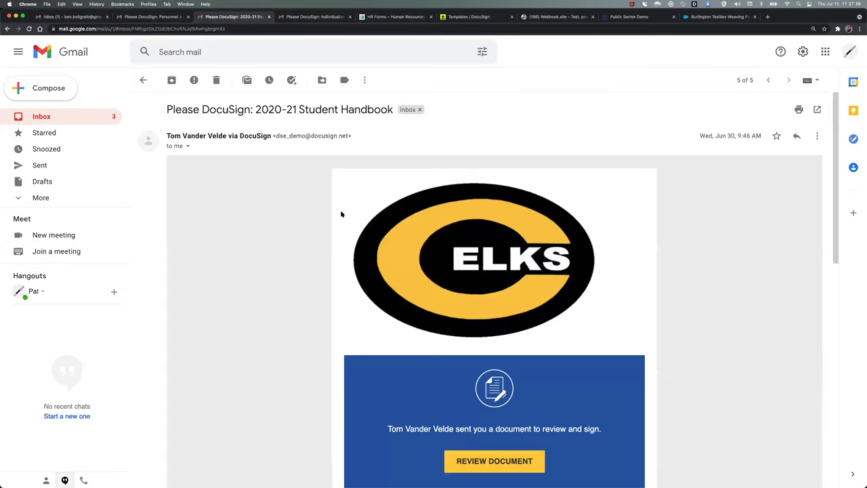
scroll(306, 329, down, 3)
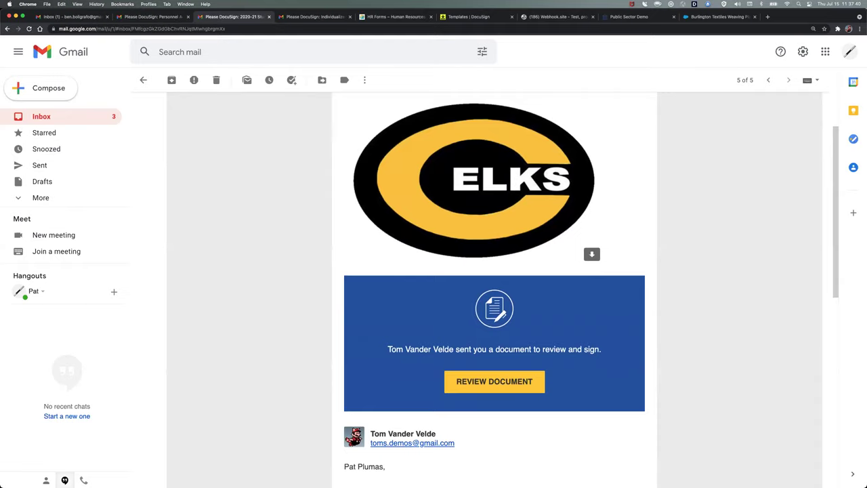
scroll(590, 236, down, 5)
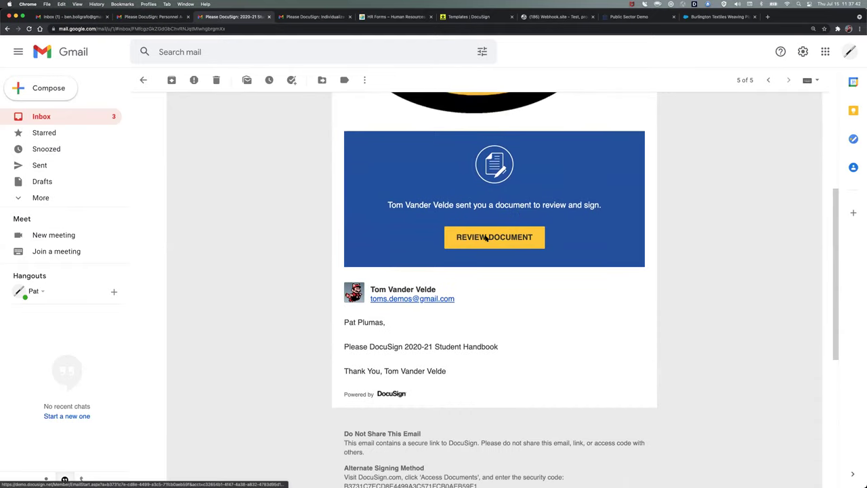
click(486, 237)
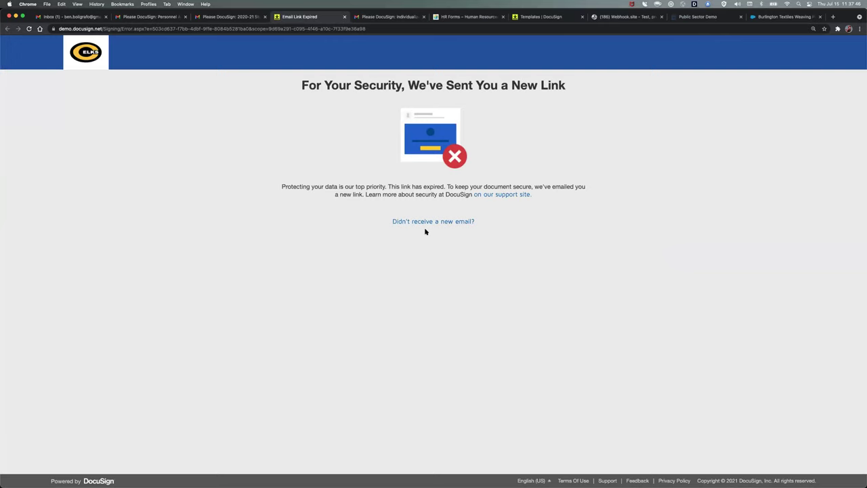
key(super+w)
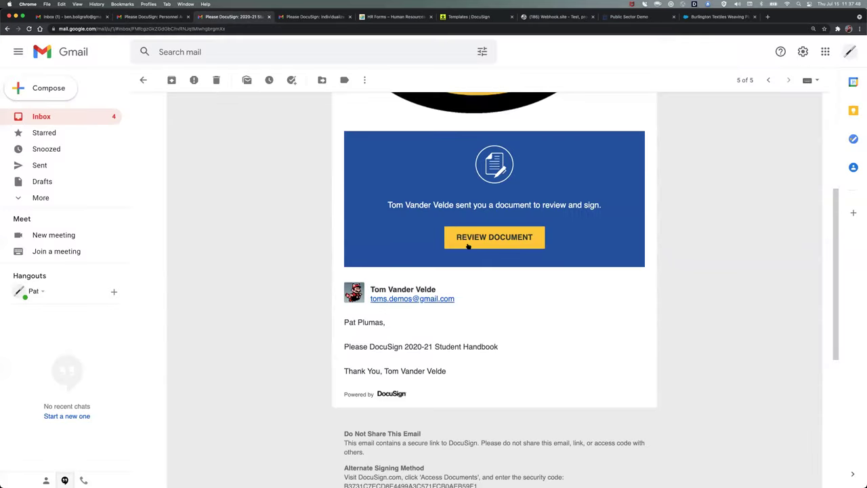
- Open the newest 2020-21 Student Handbook email and follow its REVIEW DOCUMENT link
click(80, 115)
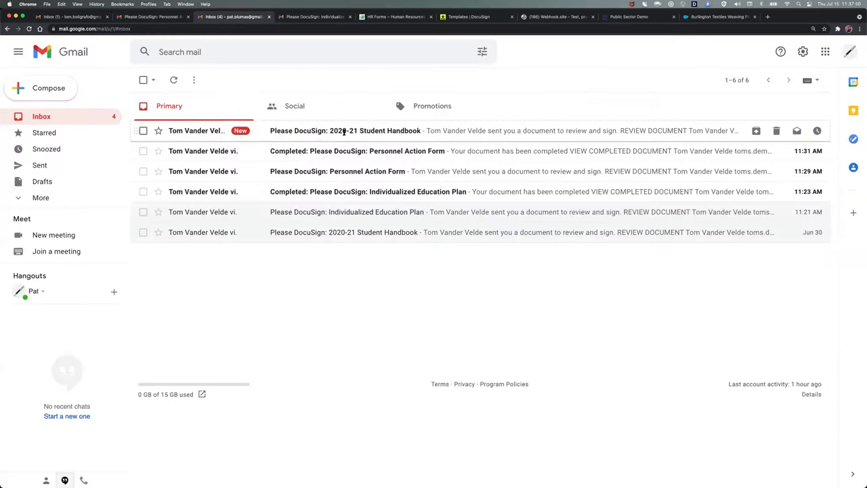
click(341, 133)
scroll(297, 282, down, 3)
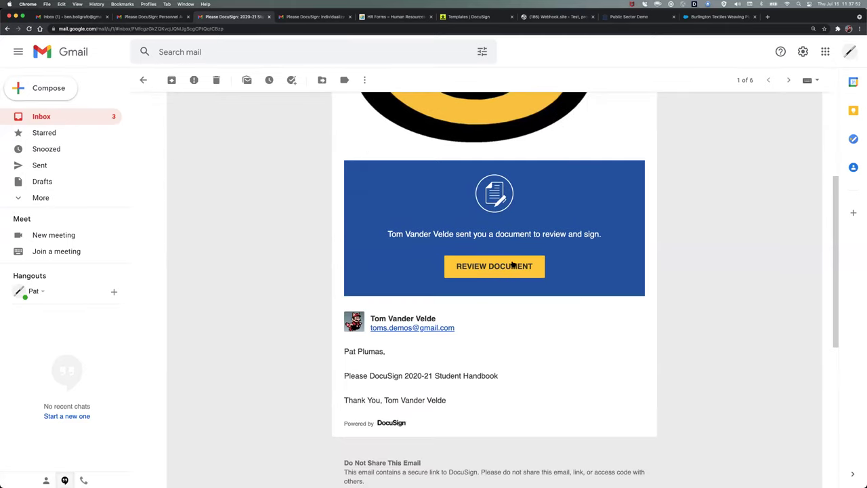
click(511, 265)
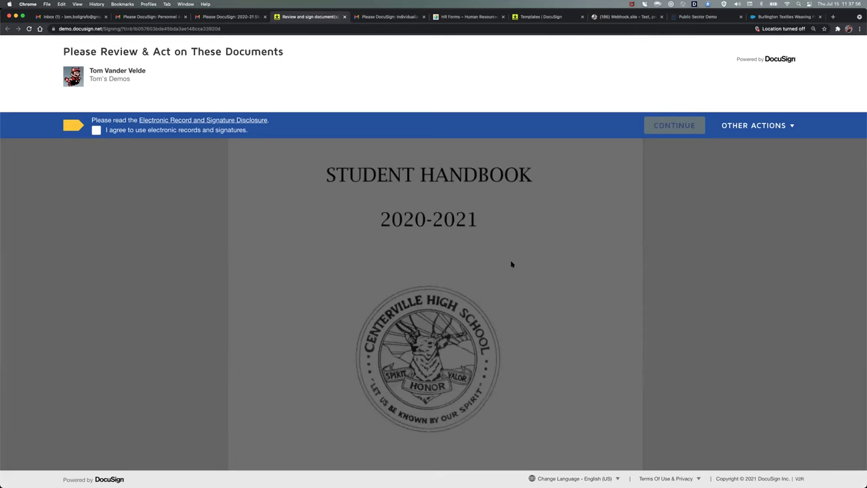
- Accept the electronic records disclosure and open the Student Handbook at the signature field
click(96, 132)
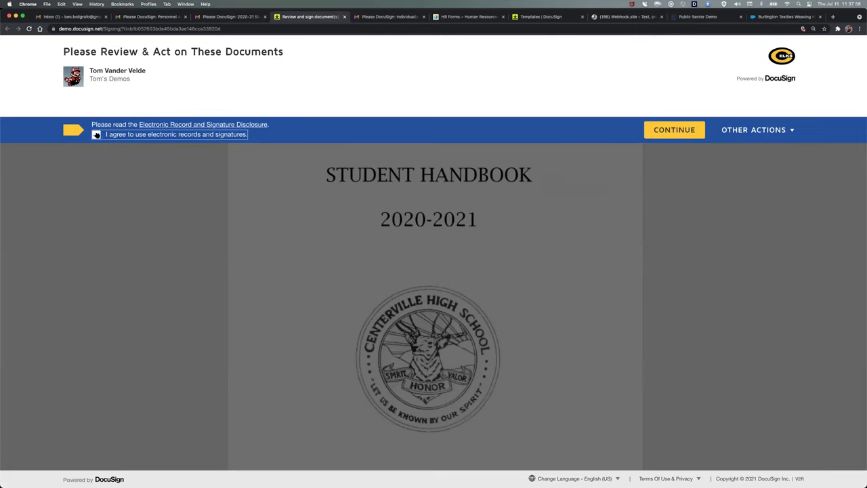
click(665, 135)
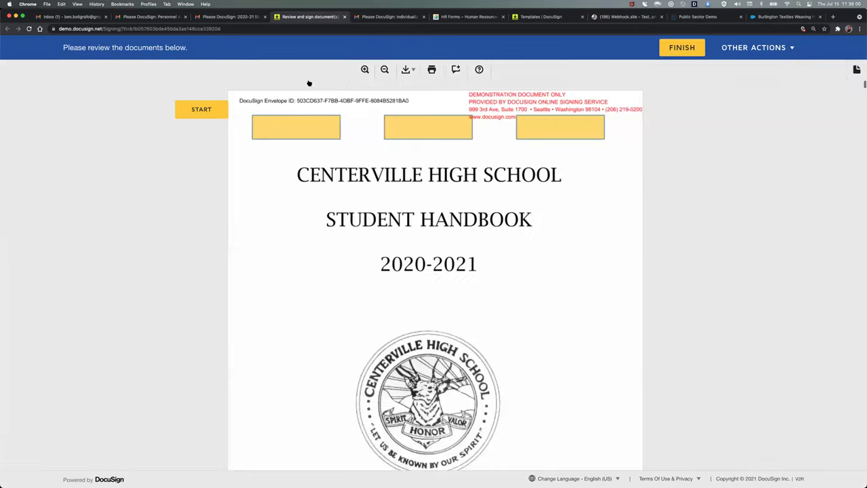
click(204, 109)
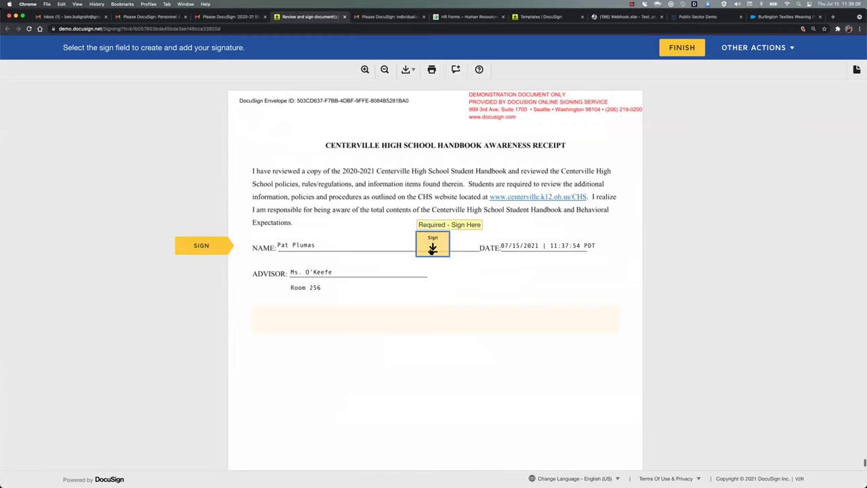
- Compare row 3's student, advisor and advisor office values in the recipient spreadsheet
key(super+Tab)
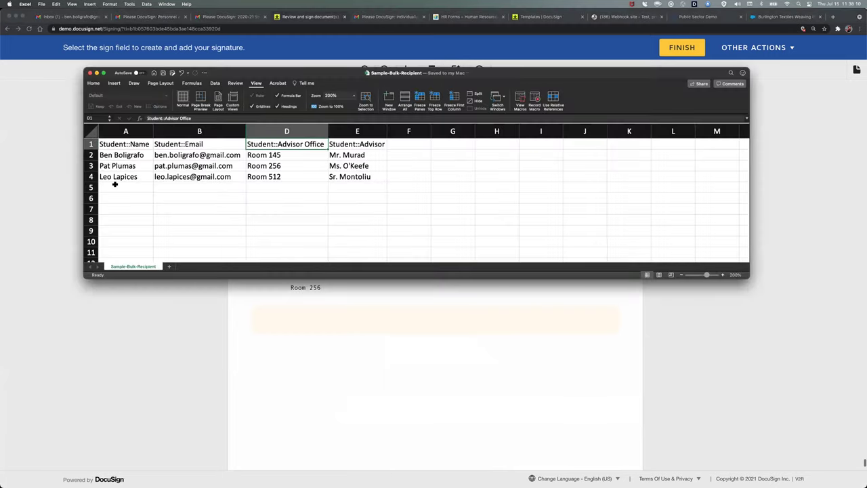
click(138, 164)
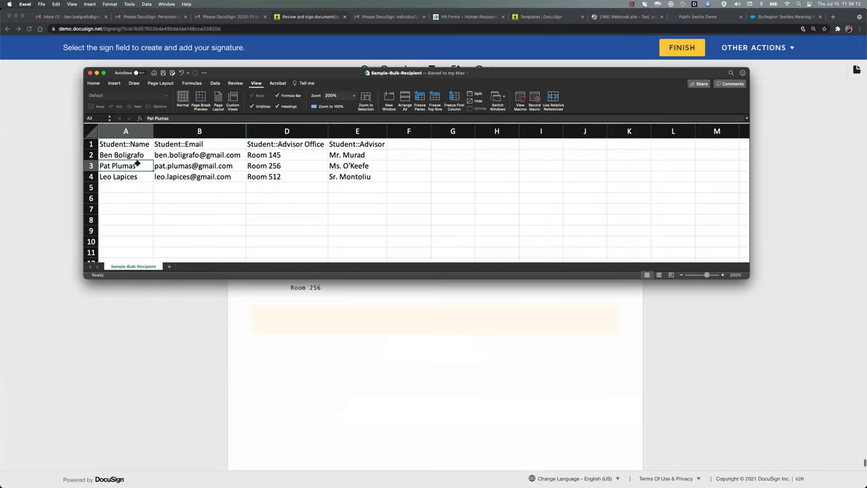
key(Right)
key(Right)
key(Right)
key(Left)
key(super+Tab)
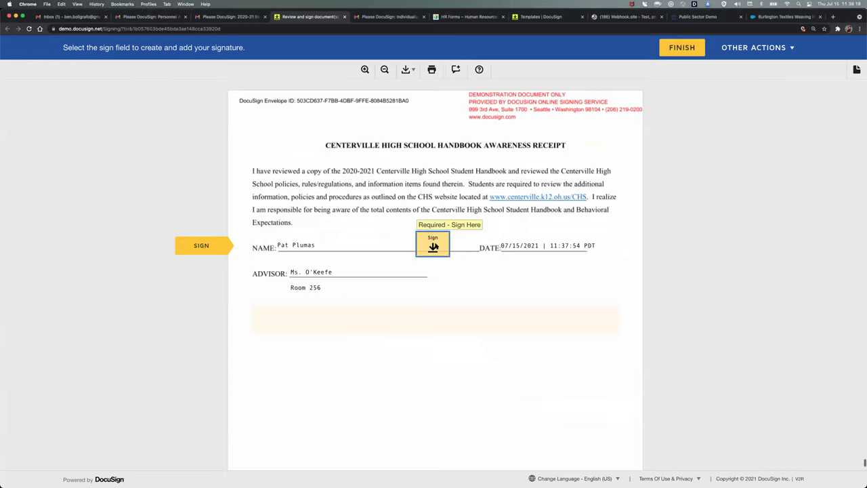
- Sign the Handbook Awareness Receipt with the suggested signature, submit it, and return to My Templates
click(434, 247)
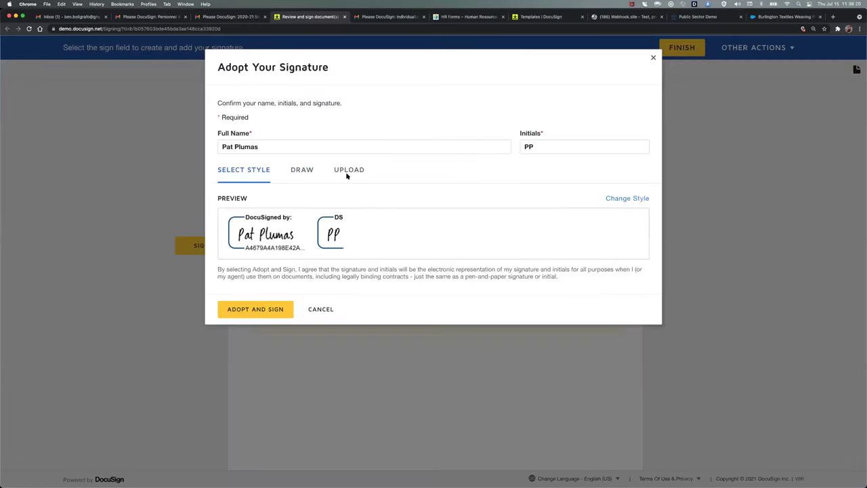
click(269, 308)
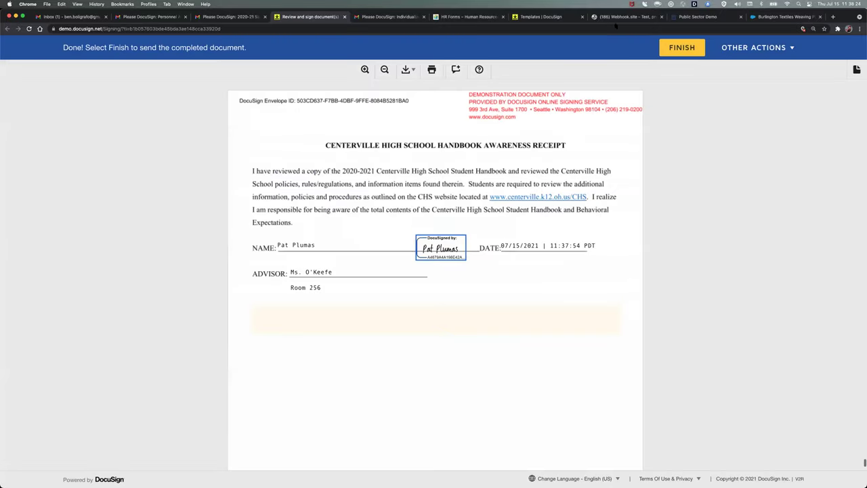
click(679, 47)
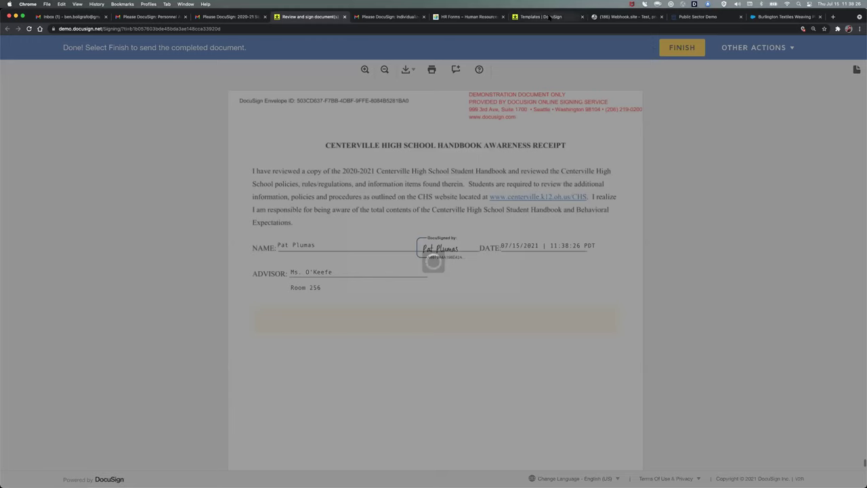
click(546, 16)
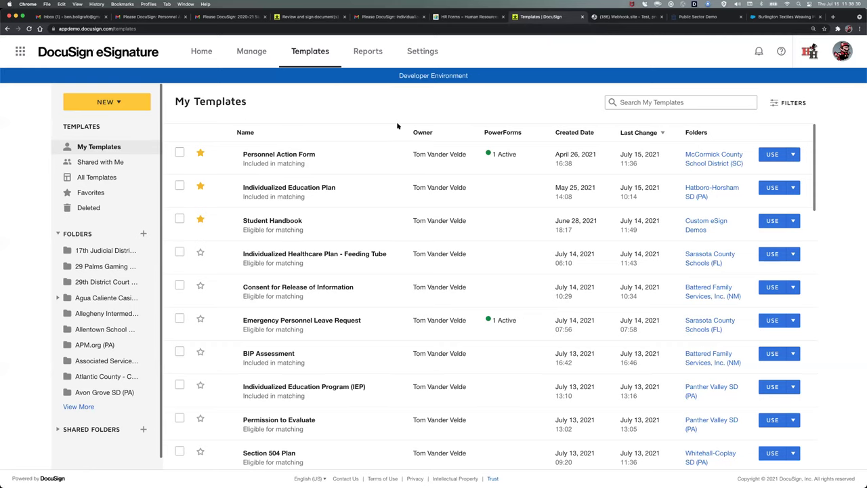
- Open the Student Handbook template for editing and go to its last page, page 64
click(794, 222)
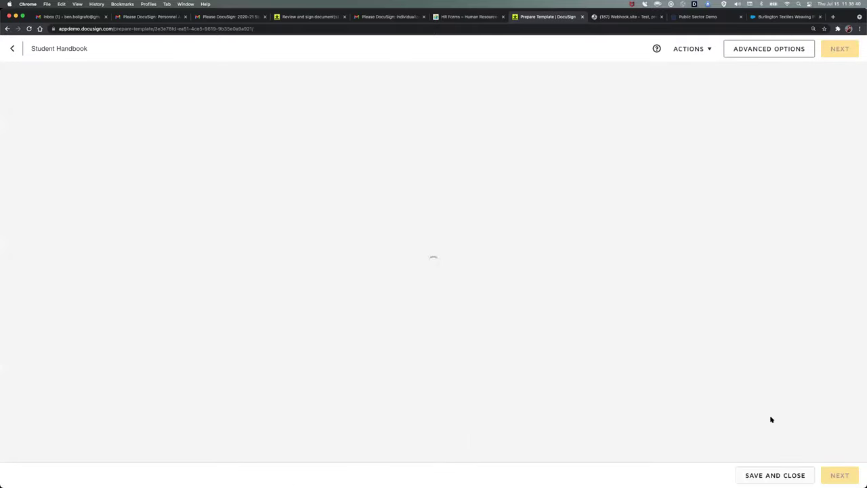
scroll(800, 427, down, 10)
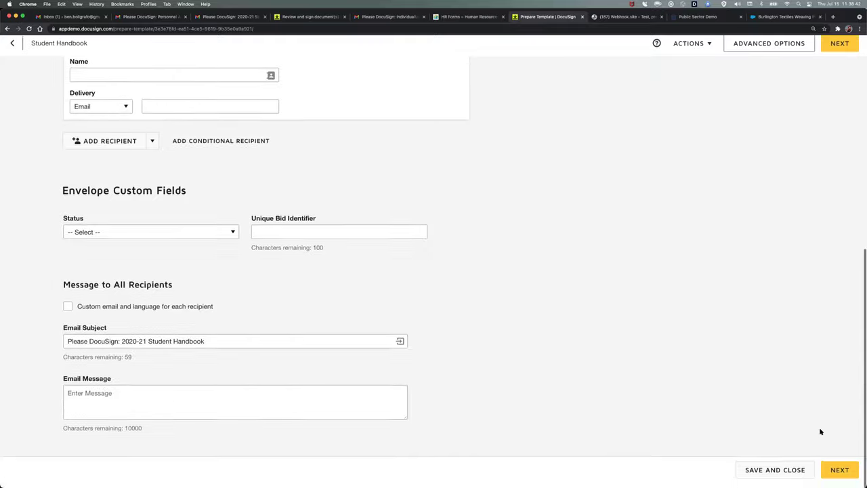
click(839, 470)
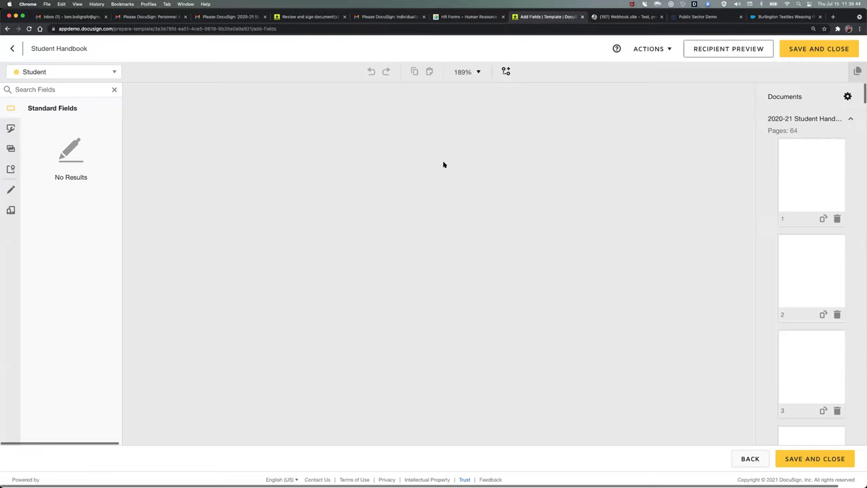
scroll(794, 270, down, 20)
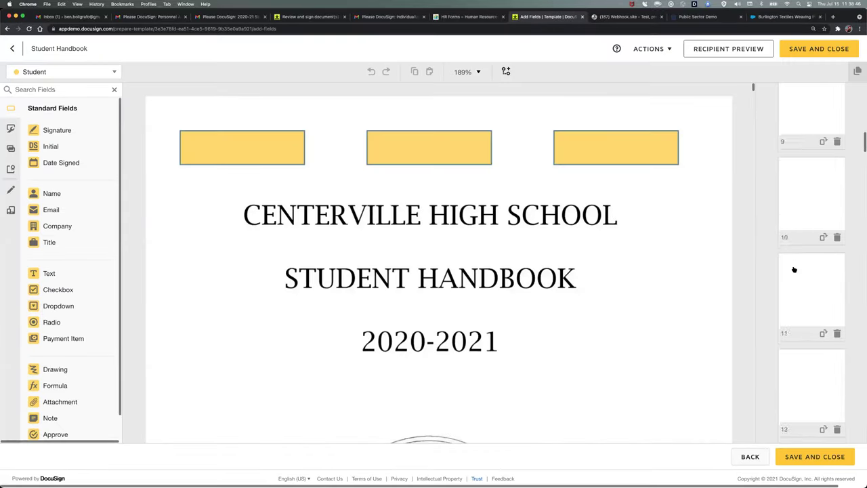
scroll(795, 269, down, 10)
click(779, 352)
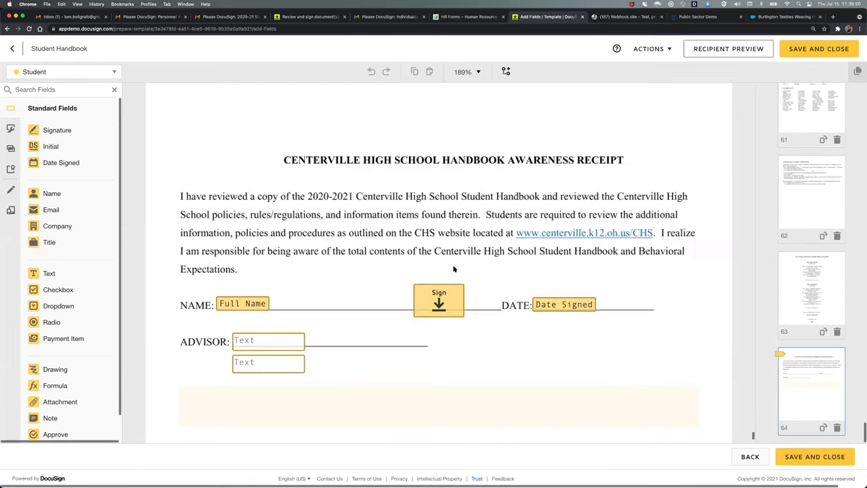
scroll(306, 175, down, 3)
- Check the Advisor and Advisor Office field data labels against the spreadsheet columns, then save the template
click(276, 146)
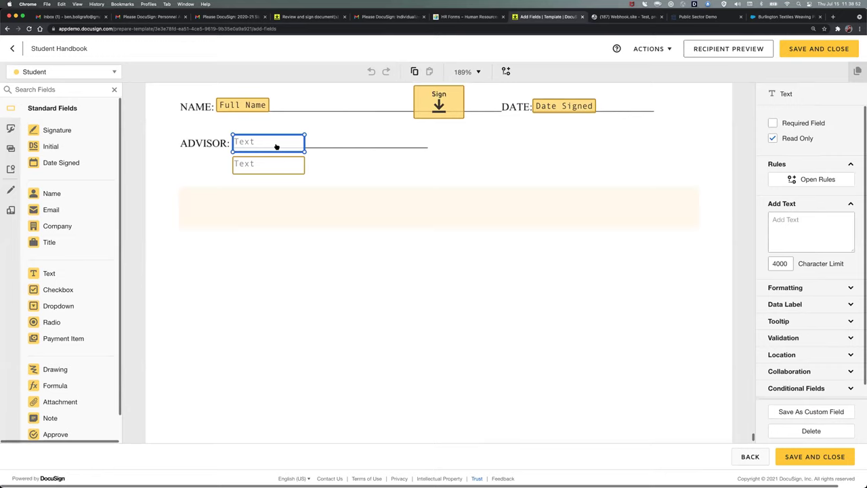
scroll(801, 303, down, 1)
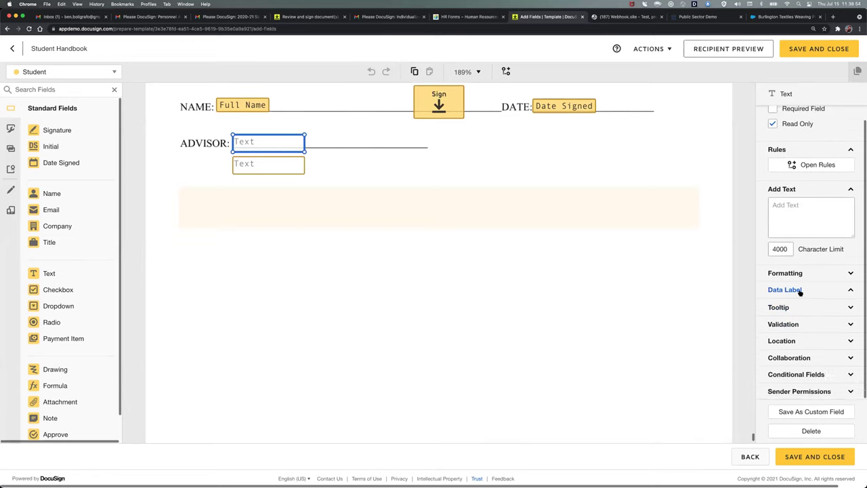
click(799, 292)
key(super+Tab)
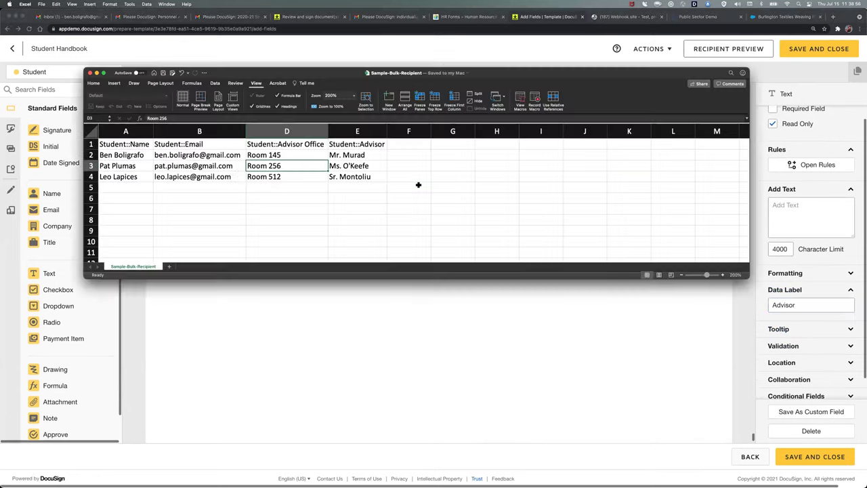
click(332, 165)
click(304, 166)
key(super+Tab)
click(278, 170)
click(815, 307)
scroll(498, 185, up, 2)
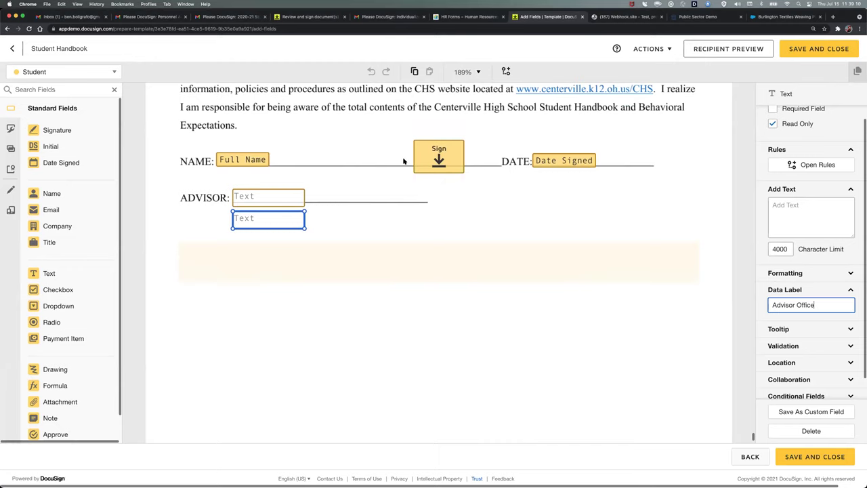
click(819, 51)
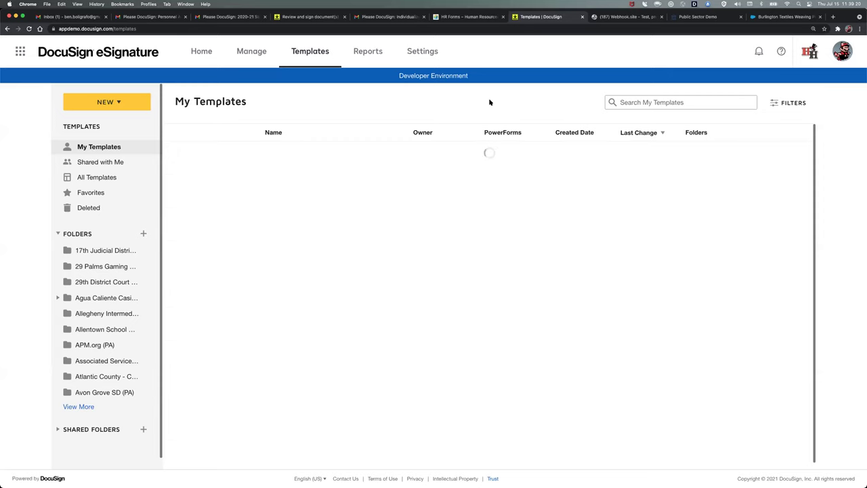
- Return to the Home dashboard showing 0 action required, 2 waiting and 3 completed
click(203, 53)
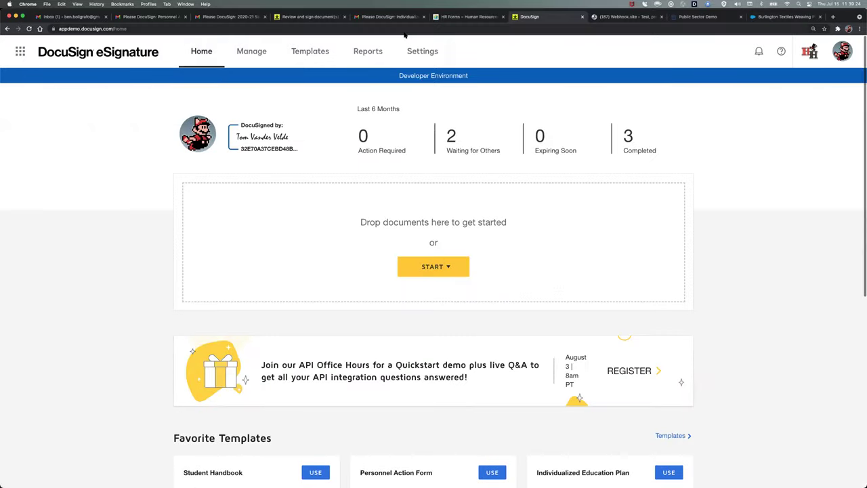